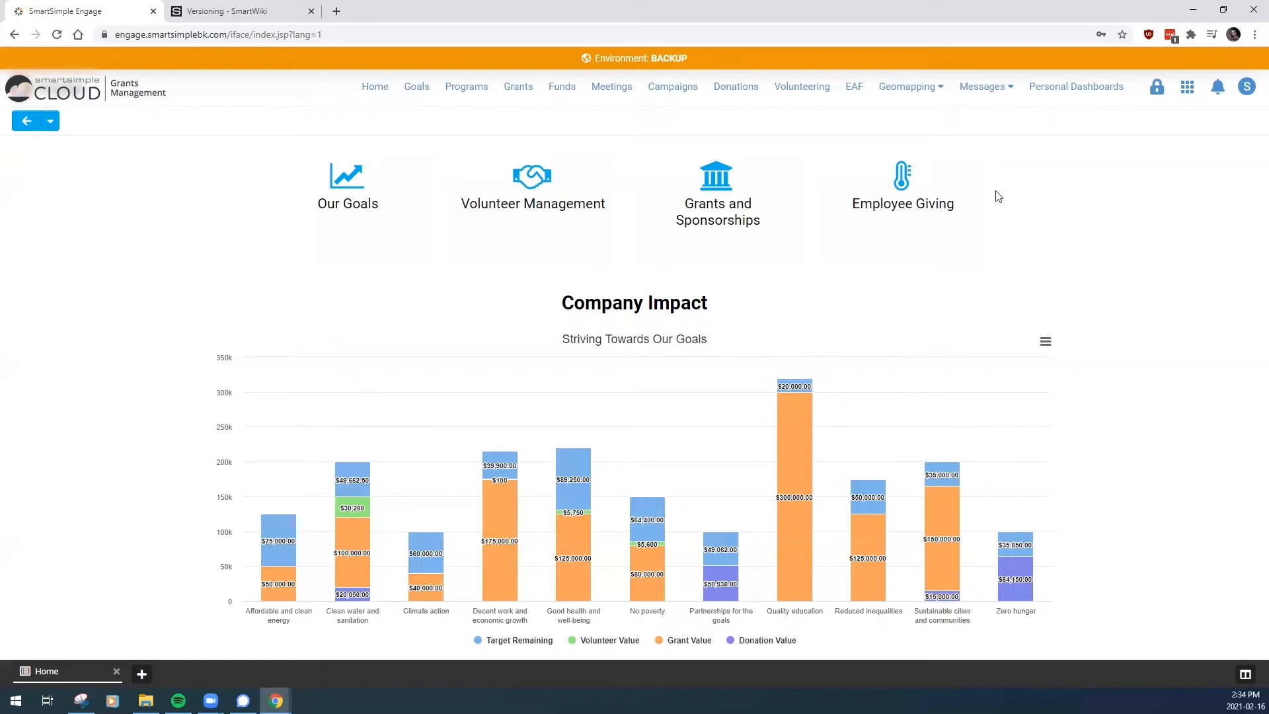
Consult the SmartWiki article on Versioning, including its overview and configuration essentials, and return to SmartSimple Engage.
left_click(234, 14)
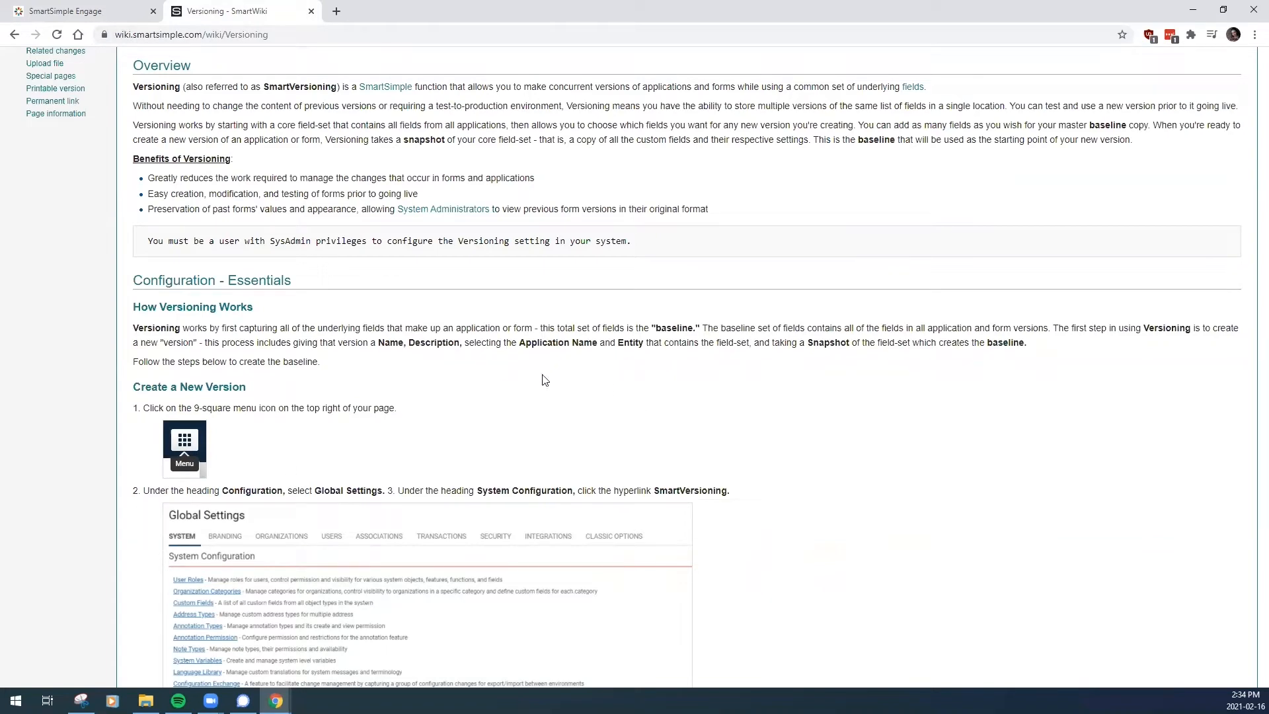
left_click(59, 10)
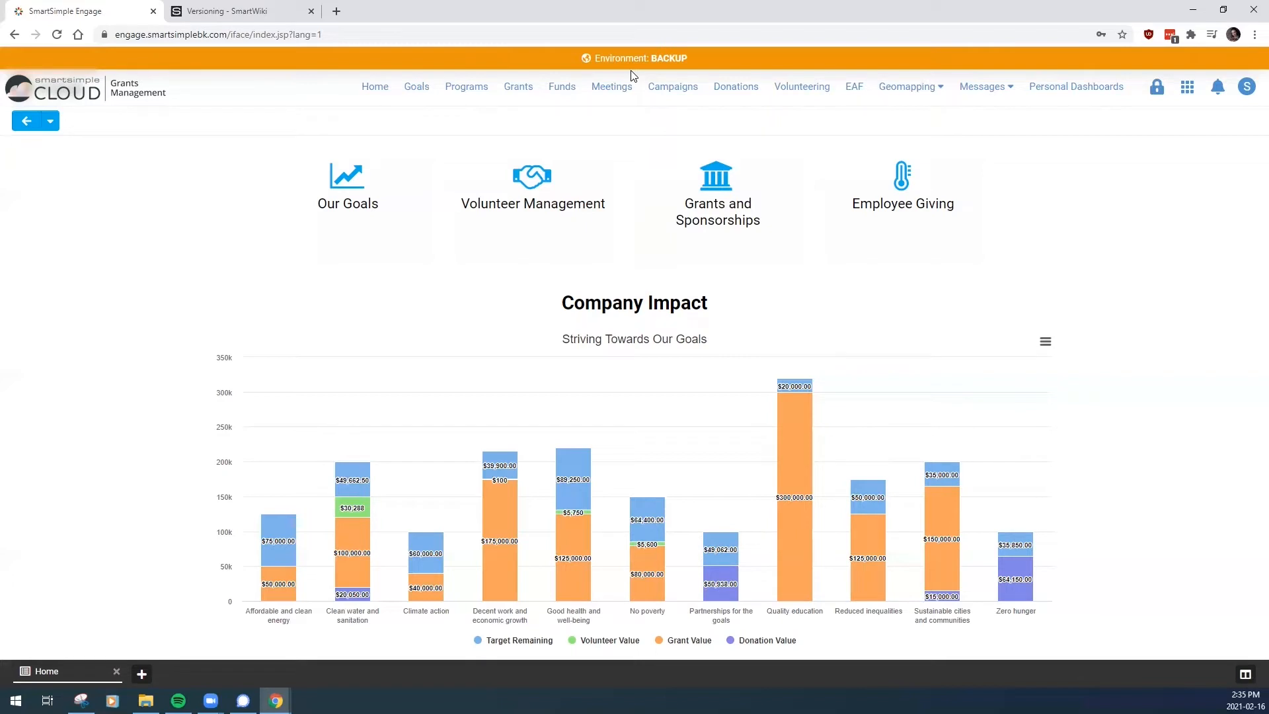
Look up "ver" in Global Settings and open the SmartVersioning configuration page.
left_click(1187, 92)
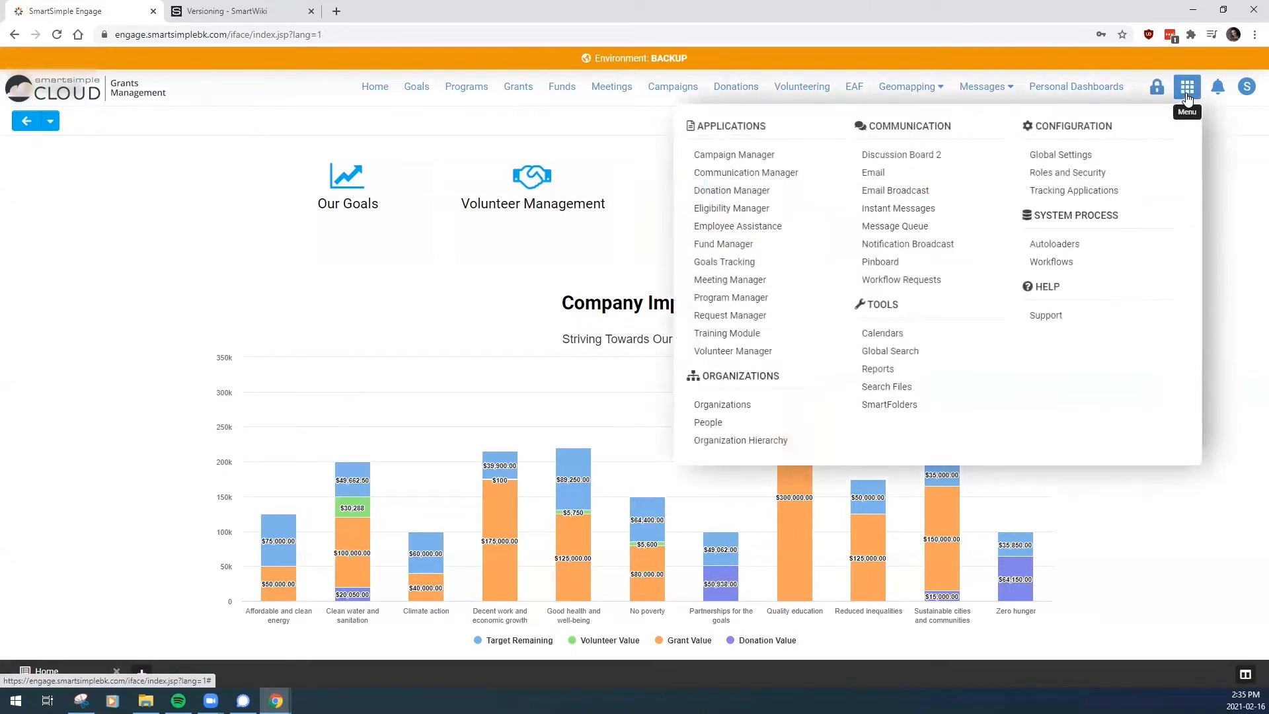
left_click(1098, 156)
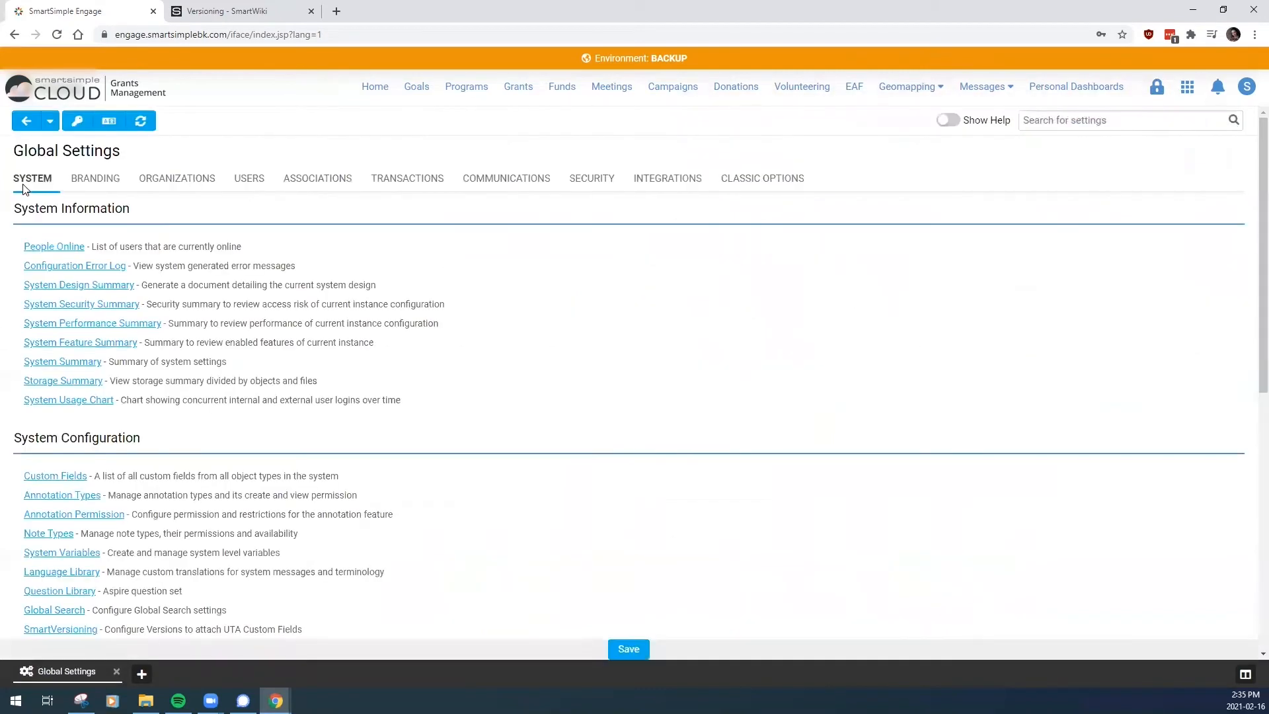
left_click(1102, 119)
type("ver")
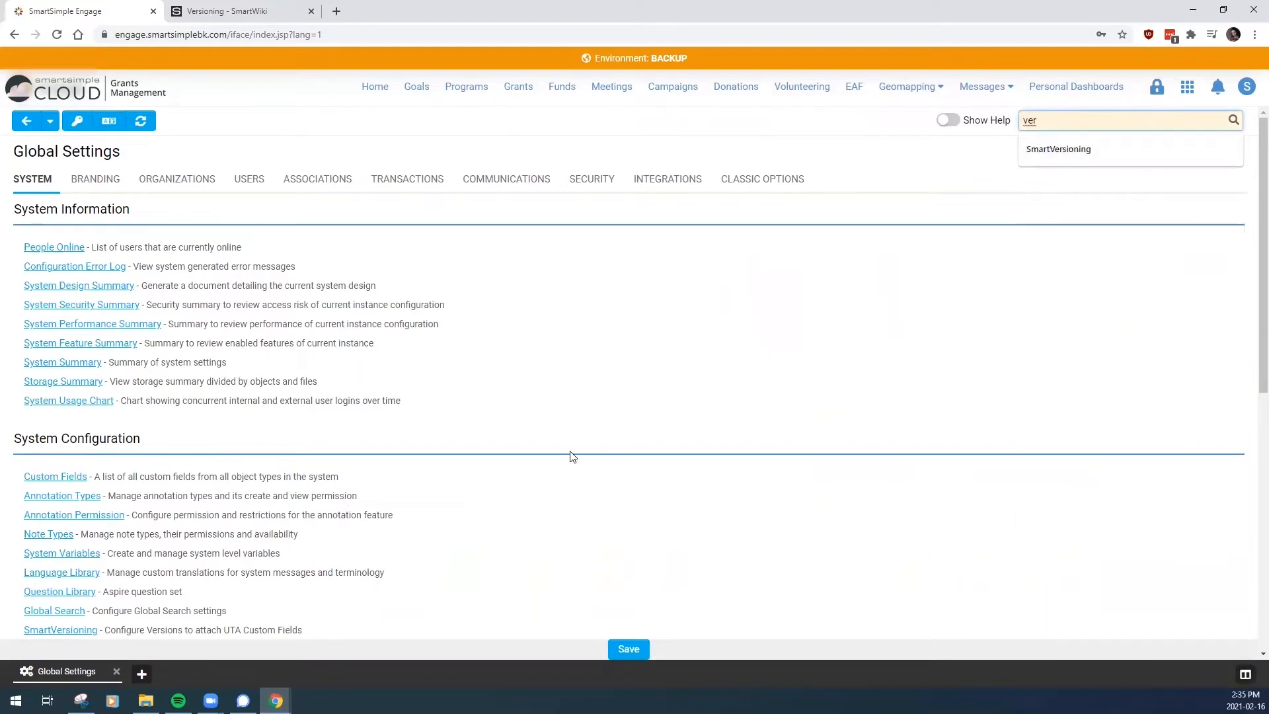
scroll(397, 496, "down", 1)
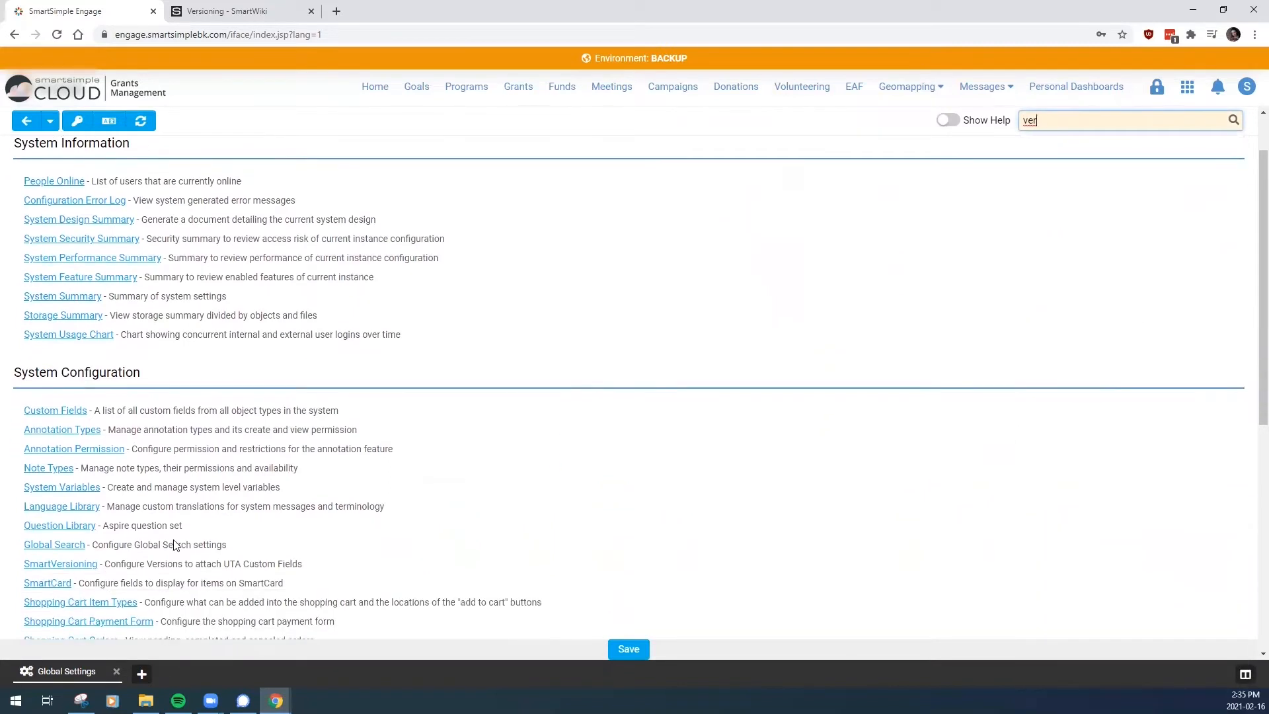
left_click(69, 566)
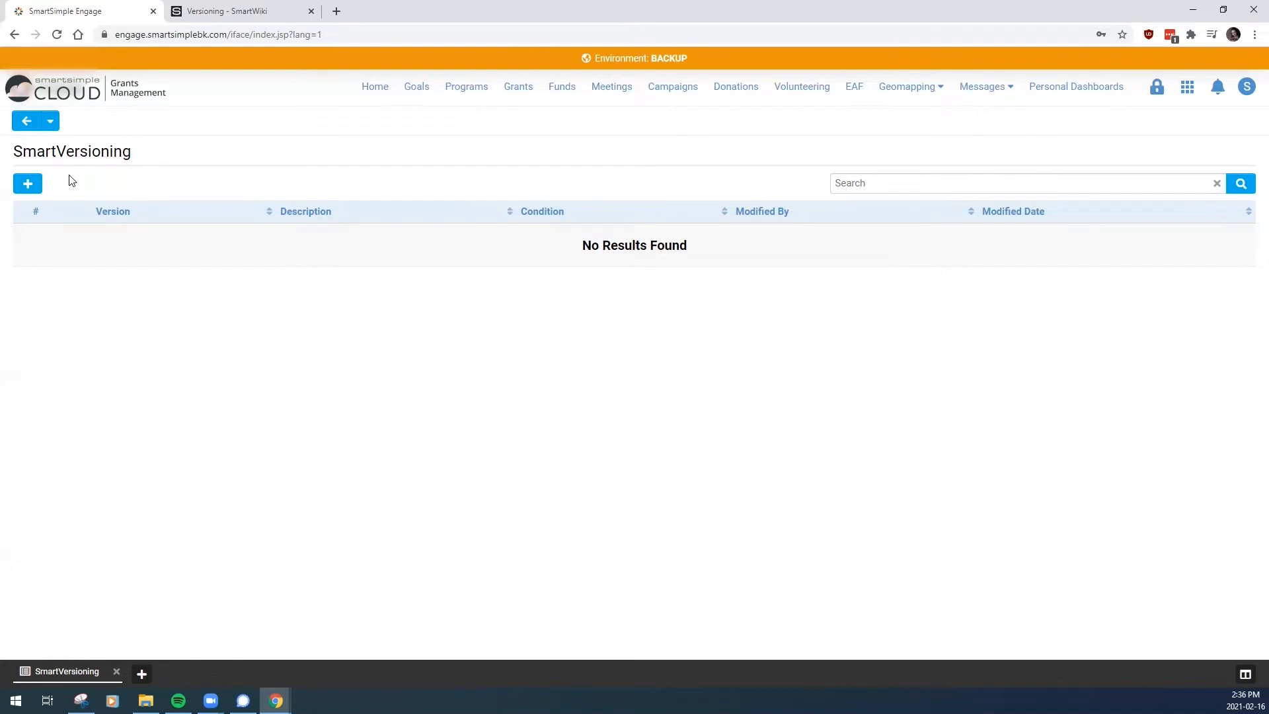
Create and save a version named 2015-2020 with the description "All grant applications within this time period.".
left_click(28, 185)
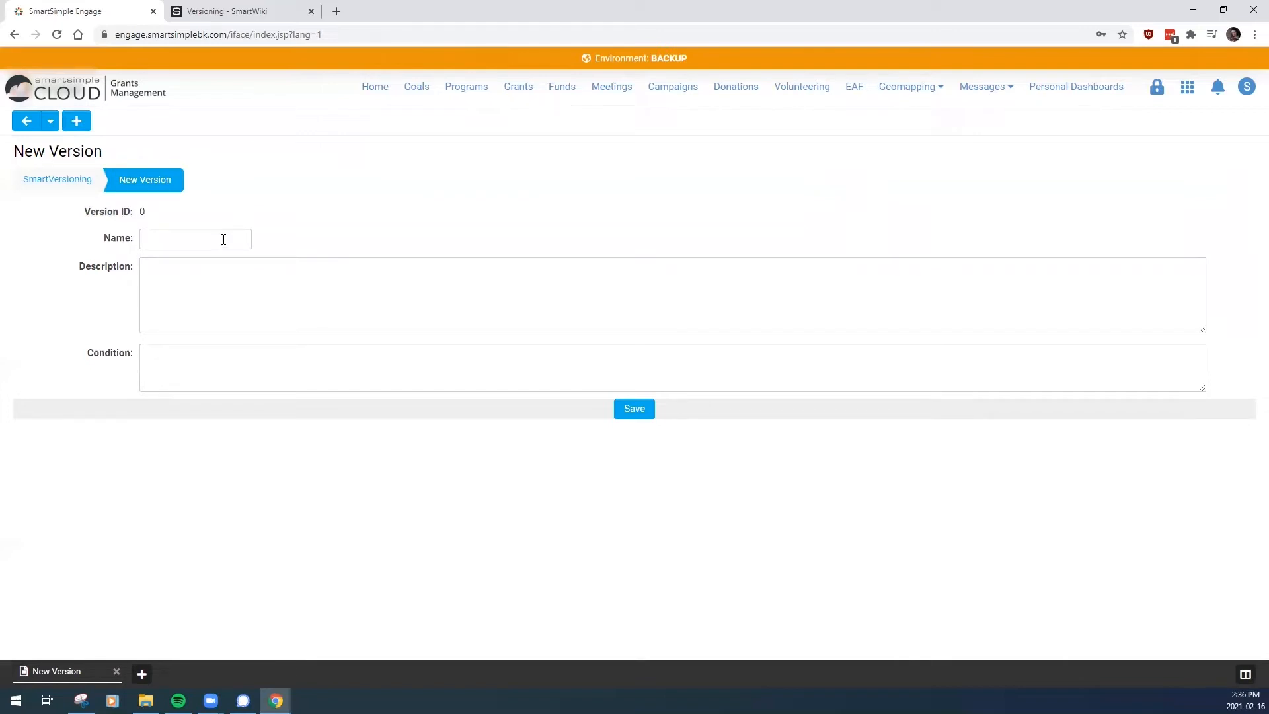
left_click(170, 238)
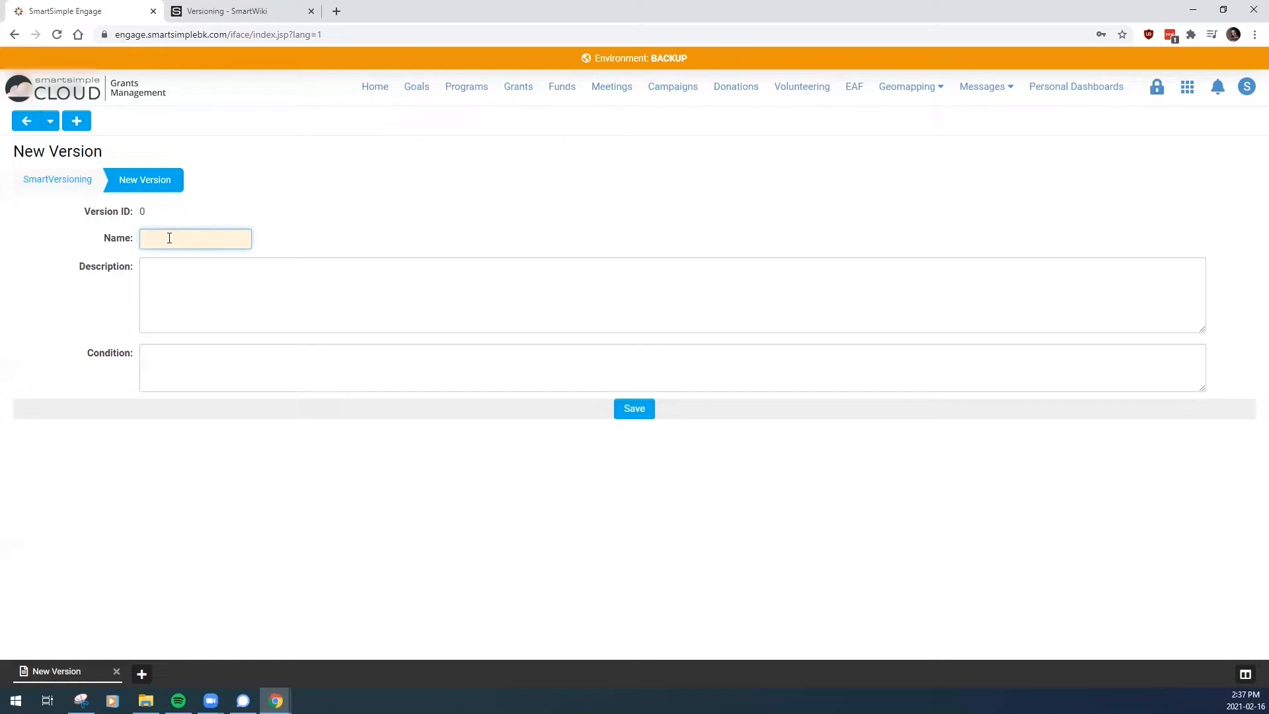
type("2015-2020")
left_click(173, 271)
type("All grant ")
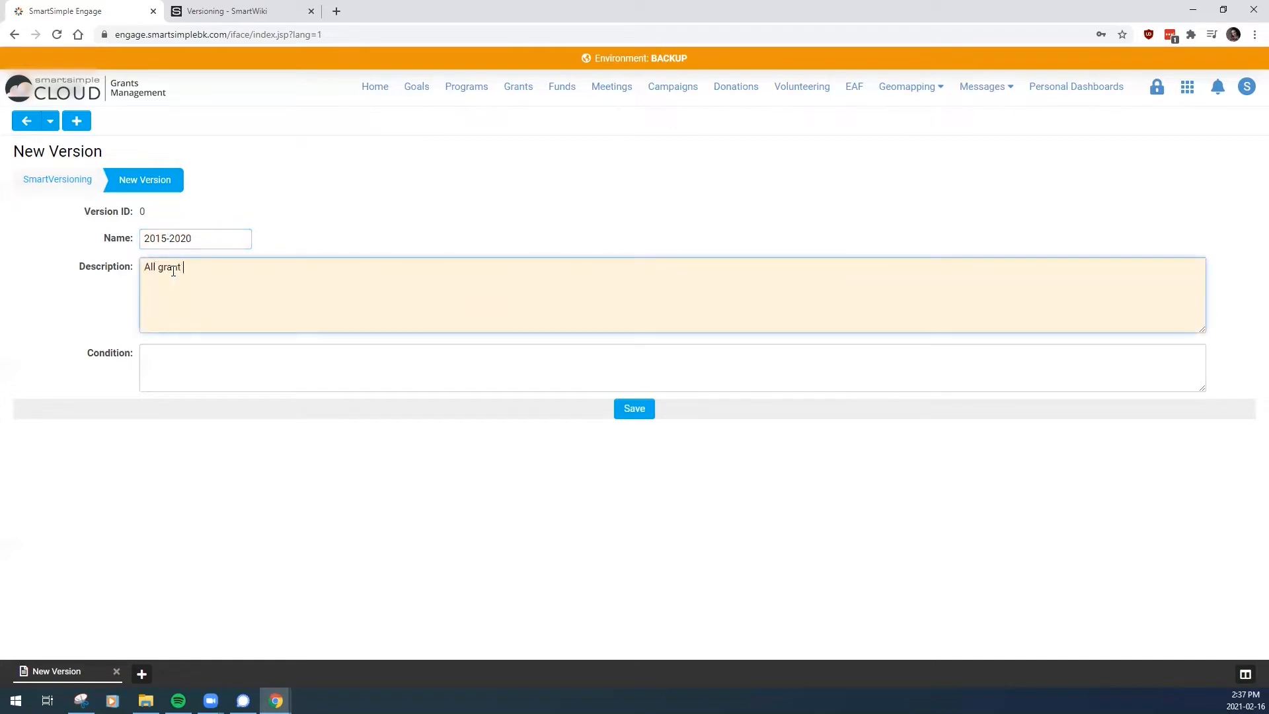
type("applications within this time period/")
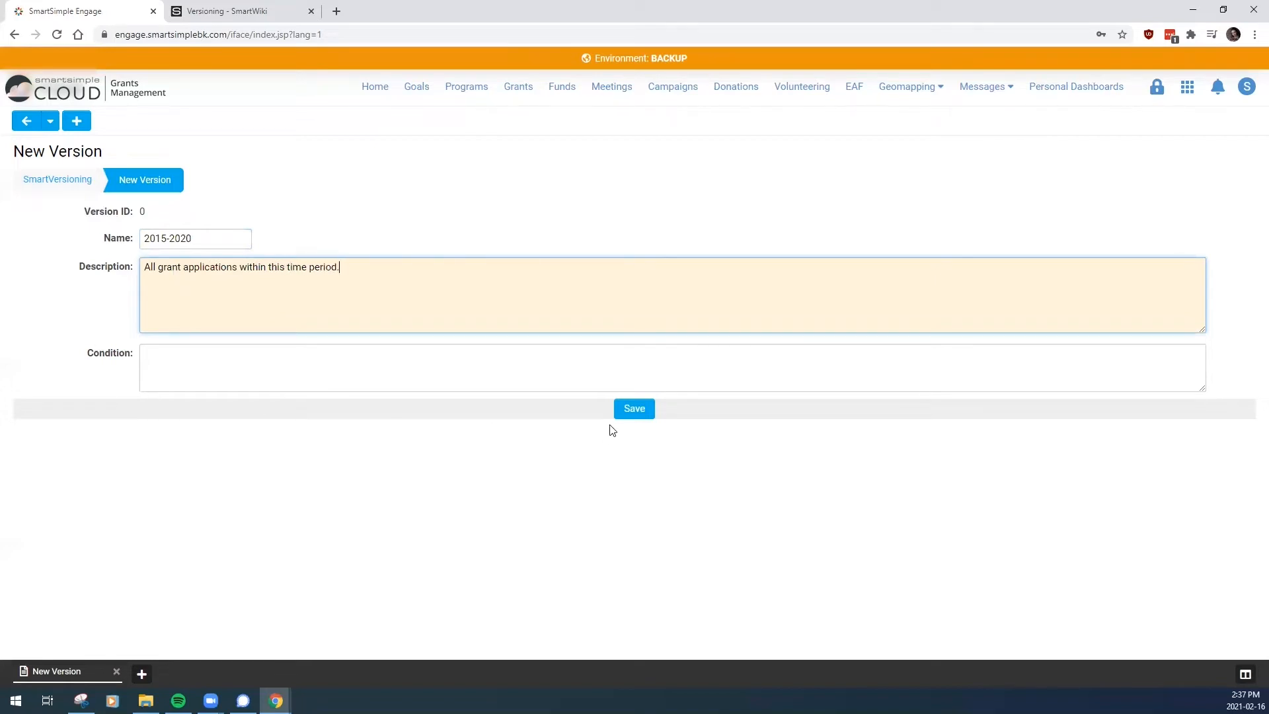
left_click(635, 410)
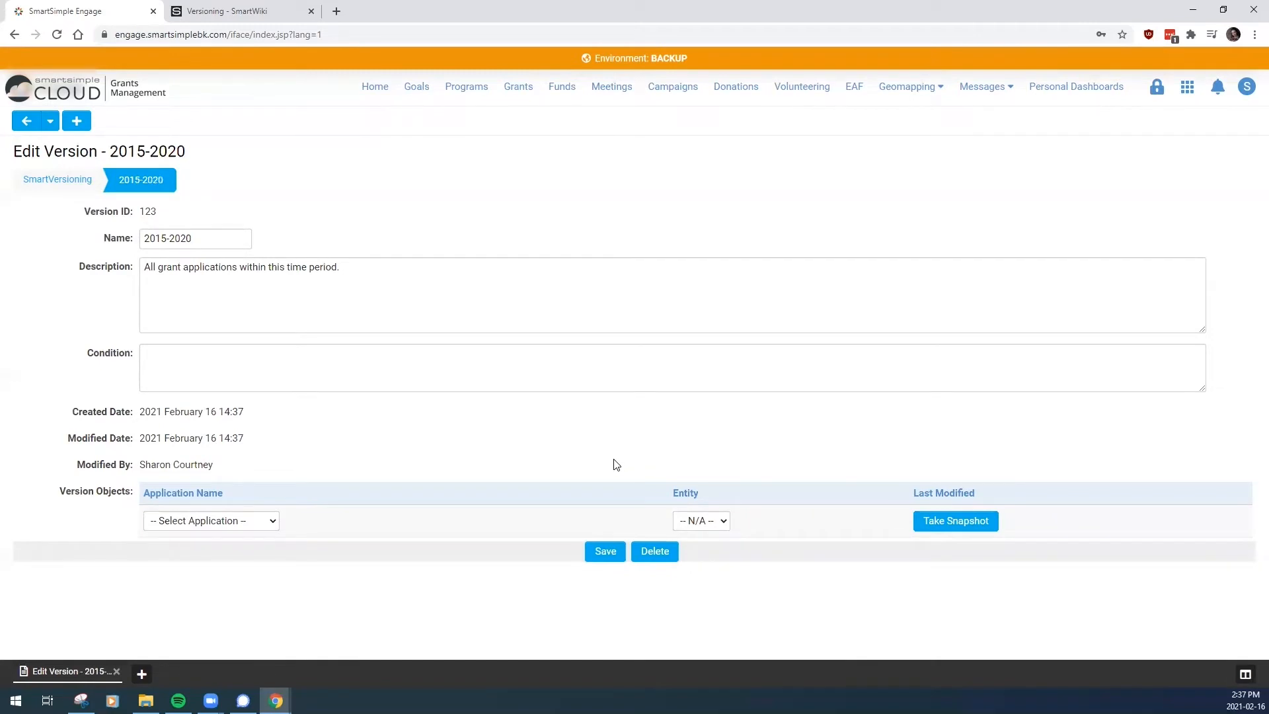
Take a baseline custom field snapshot of the Request Manager application's Grant entity for the 2015-2020 version.
left_click(246, 524)
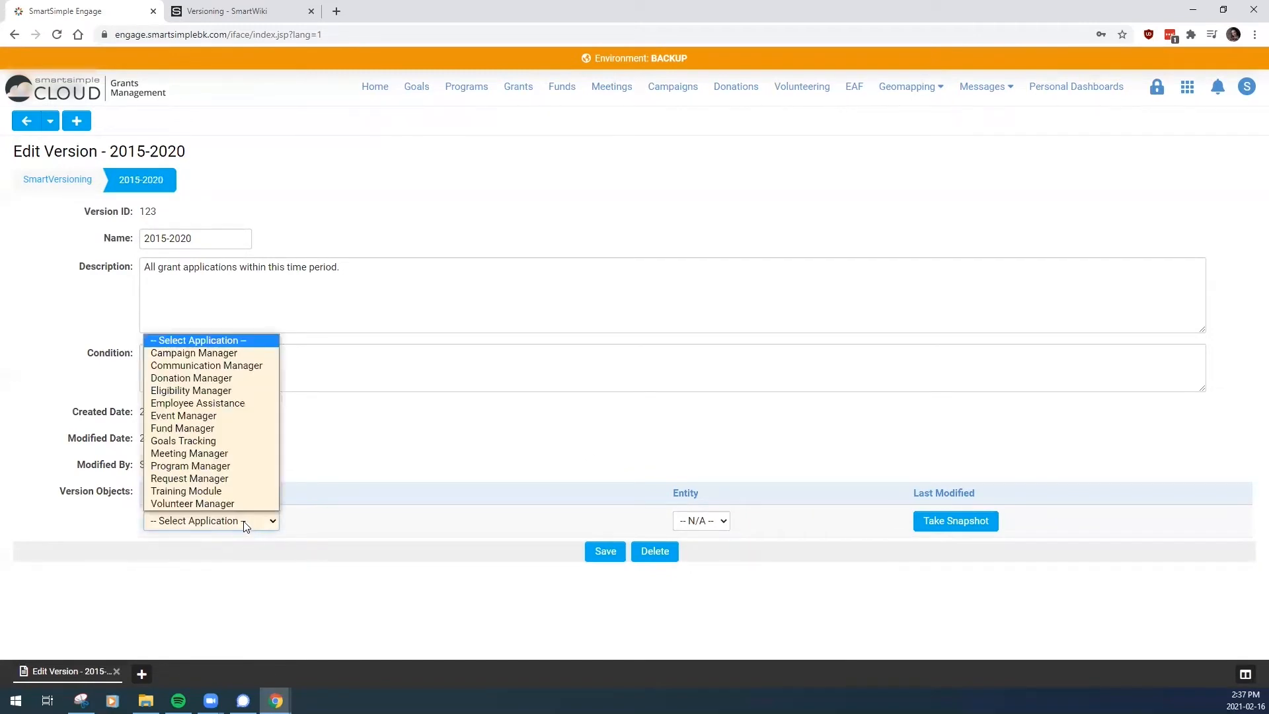
left_click(243, 481)
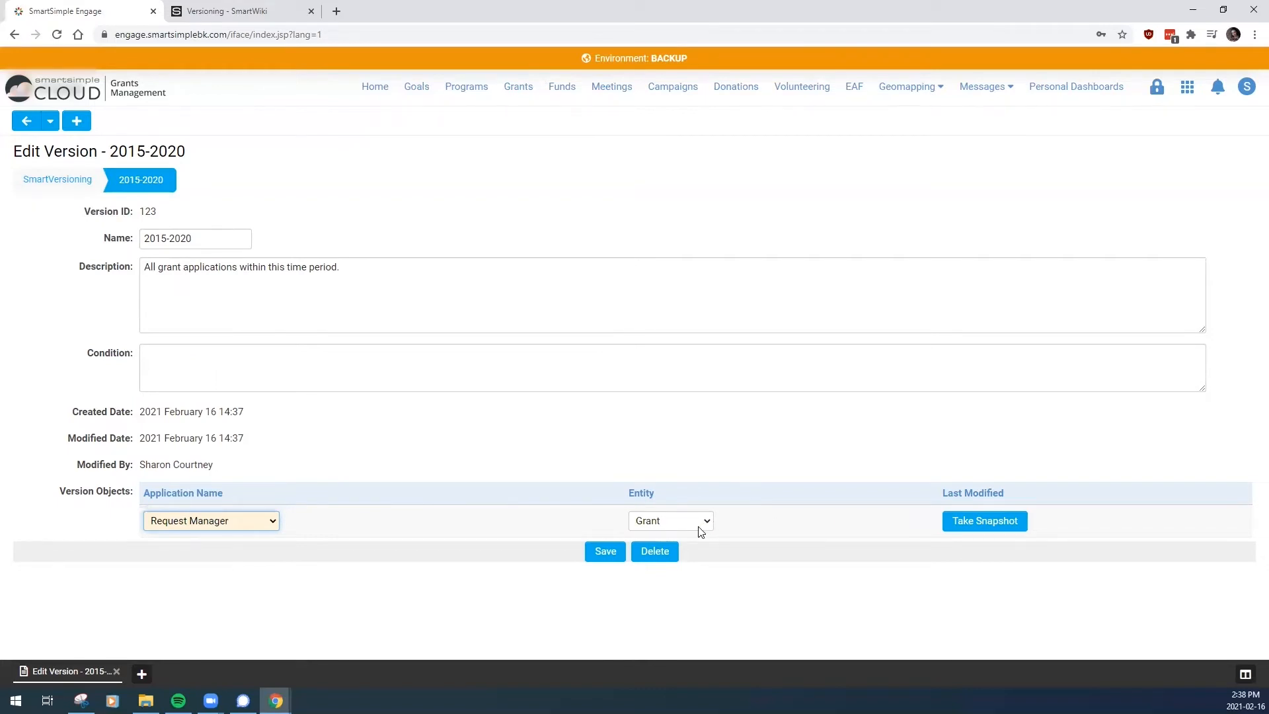
left_click(961, 529)
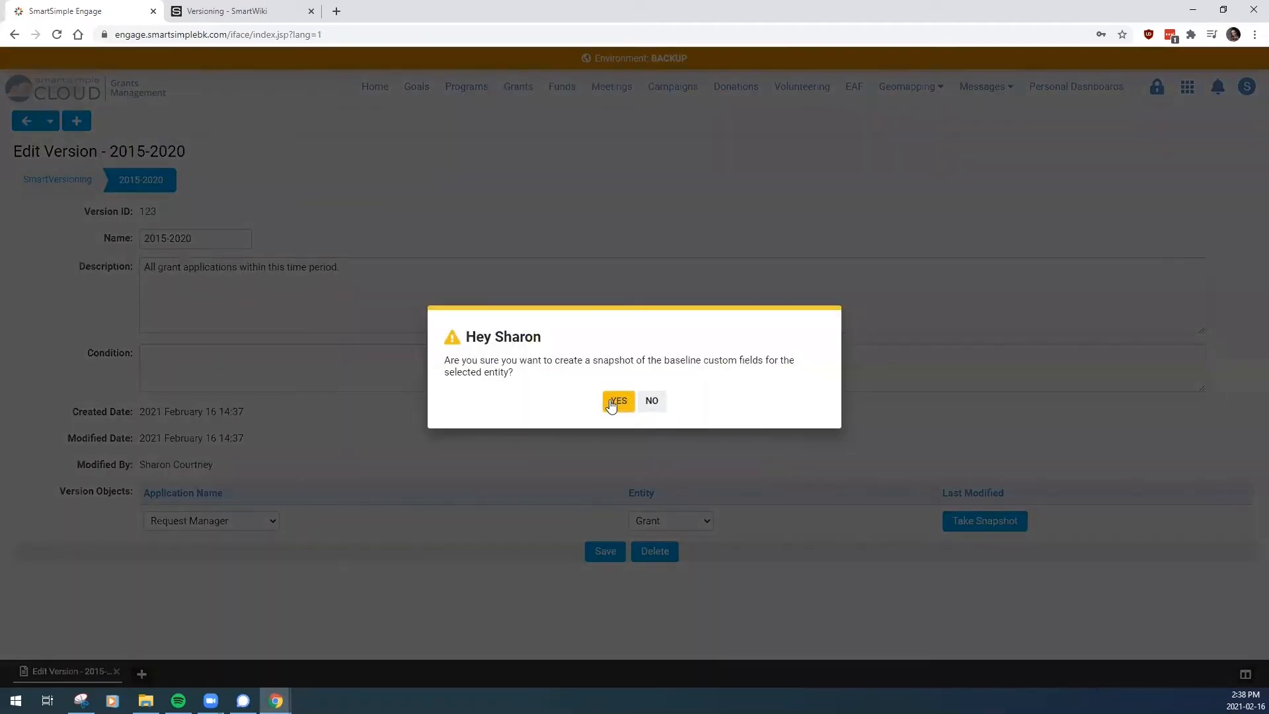
left_click(616, 402)
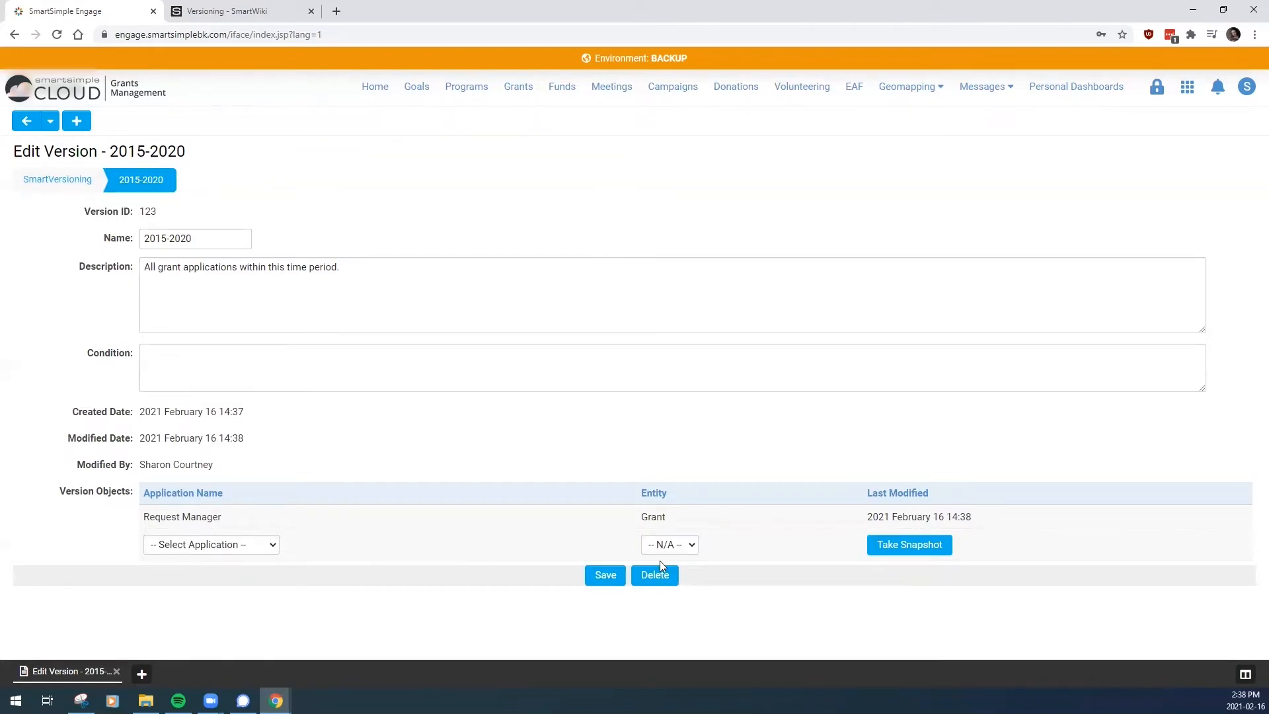
Choose Request Manager and the Activity entity for an additional version object without taking a snapshot.
left_click(251, 553)
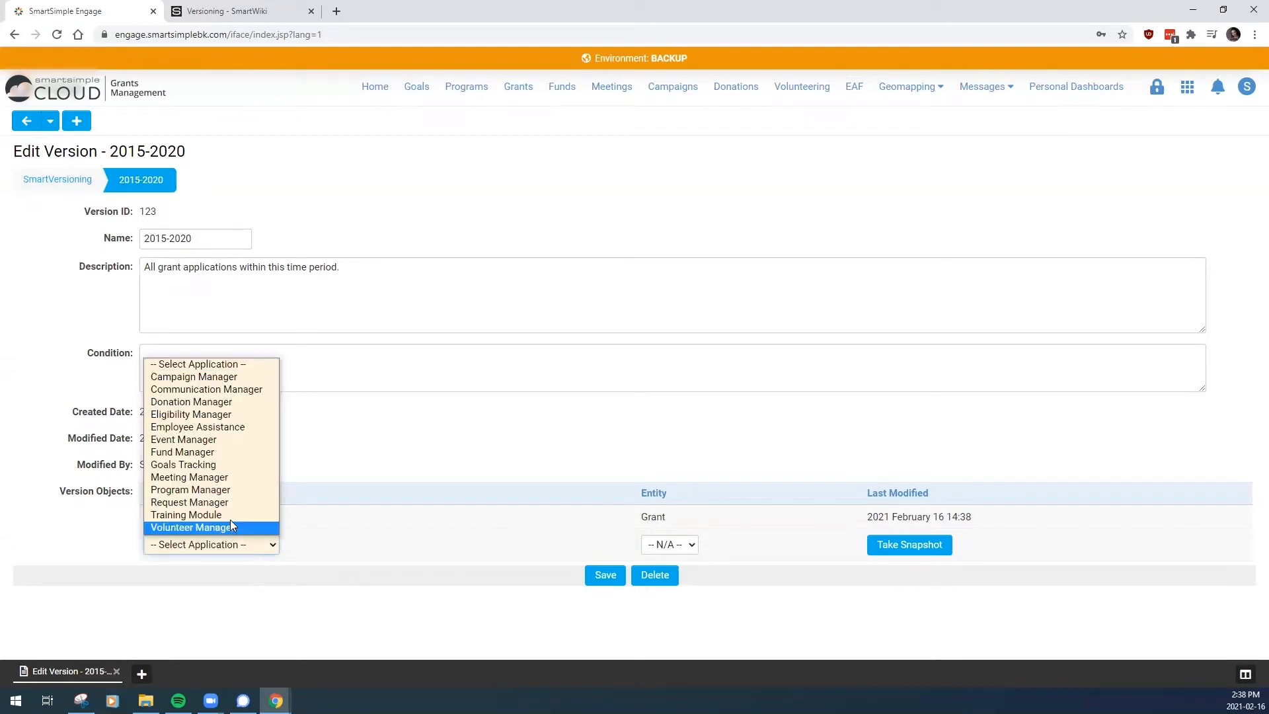
left_click(192, 502)
left_click(639, 544)
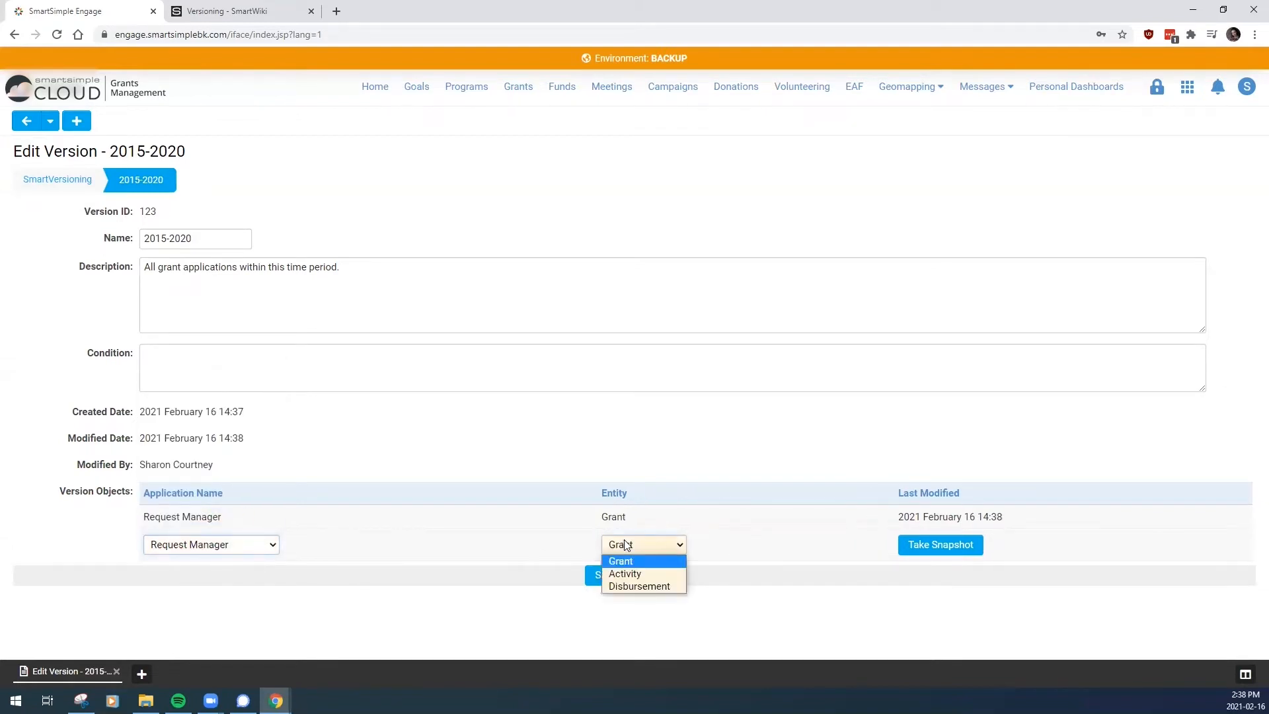
left_click(648, 575)
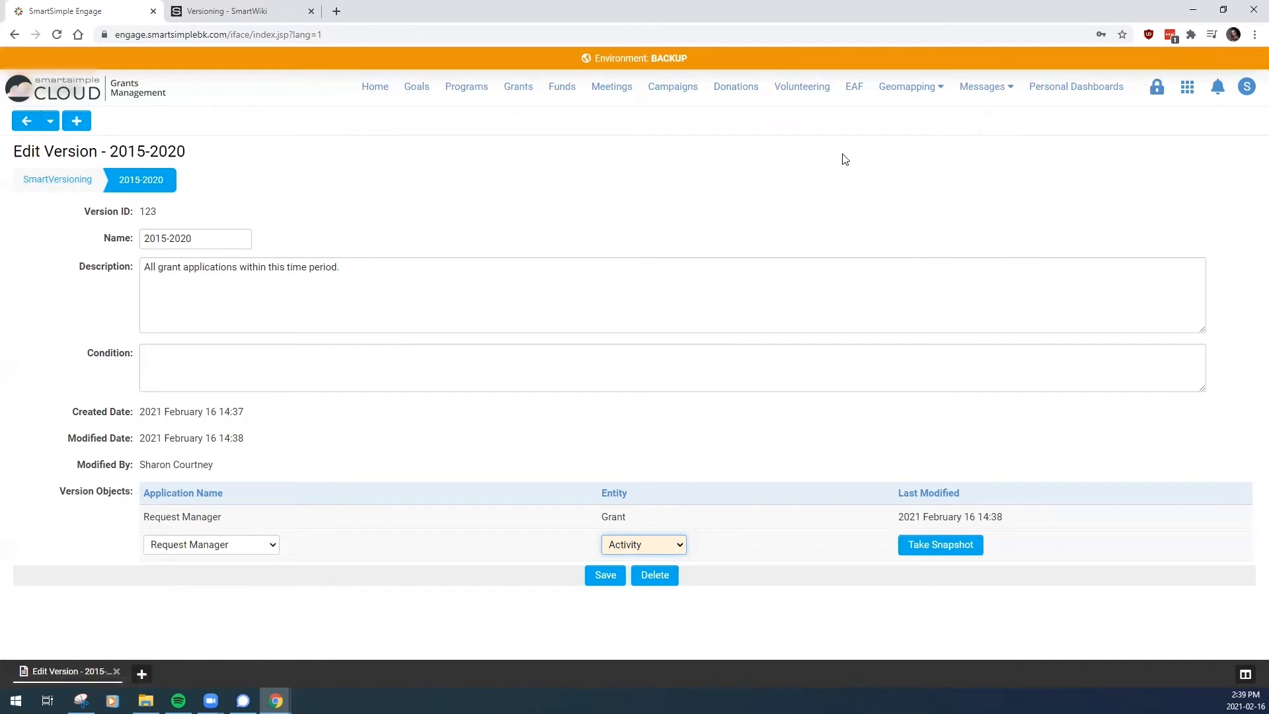
Open the Request Manager's configuration and show its Grant settings.
left_click(1185, 89)
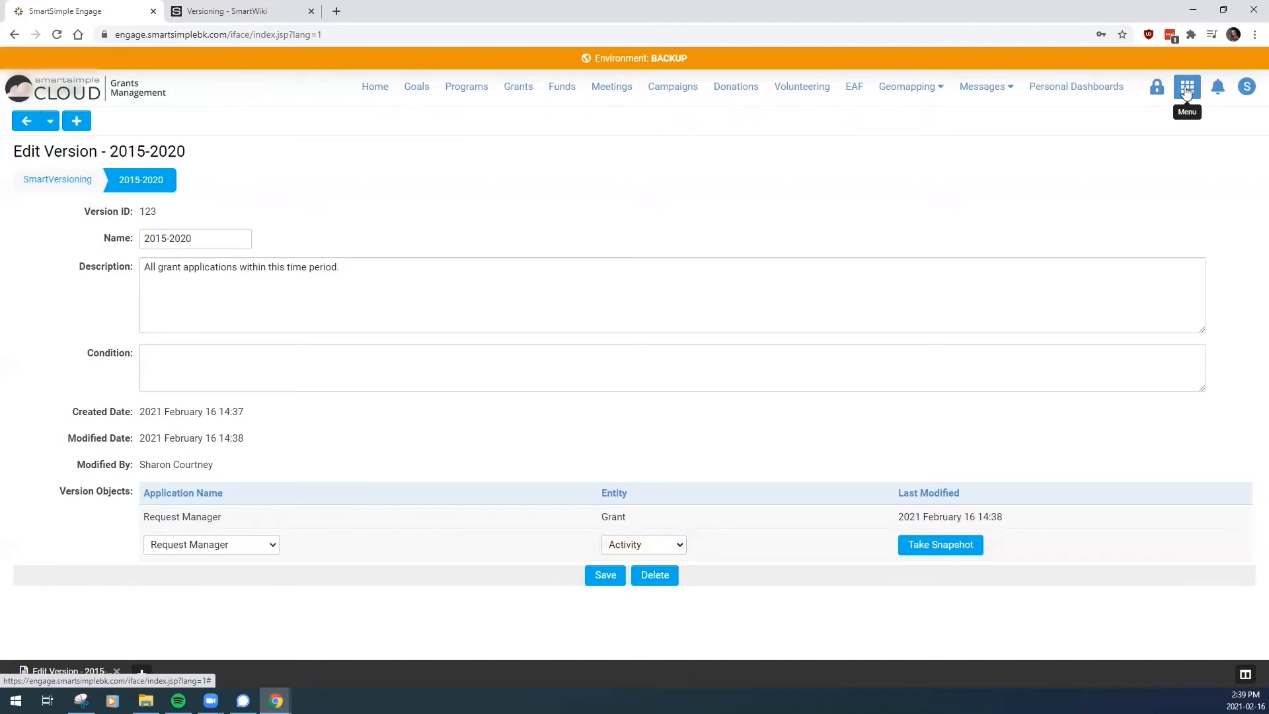
left_click(714, 316)
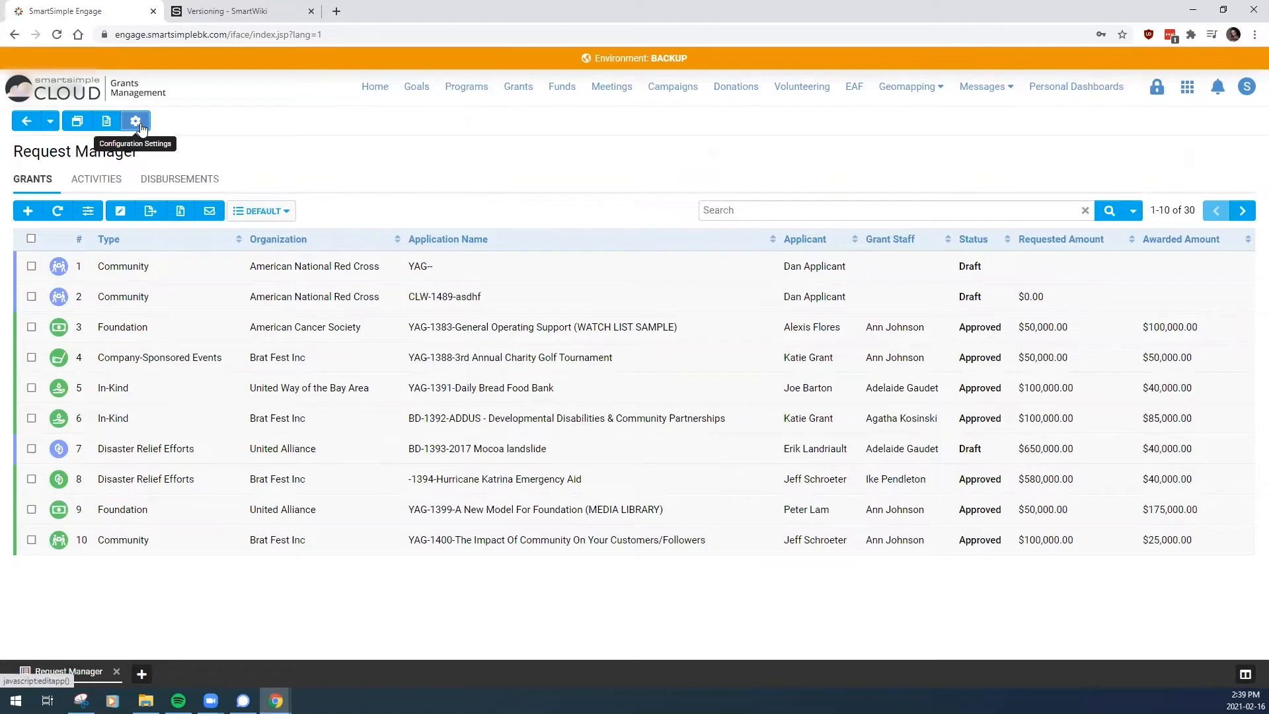
left_click(140, 127)
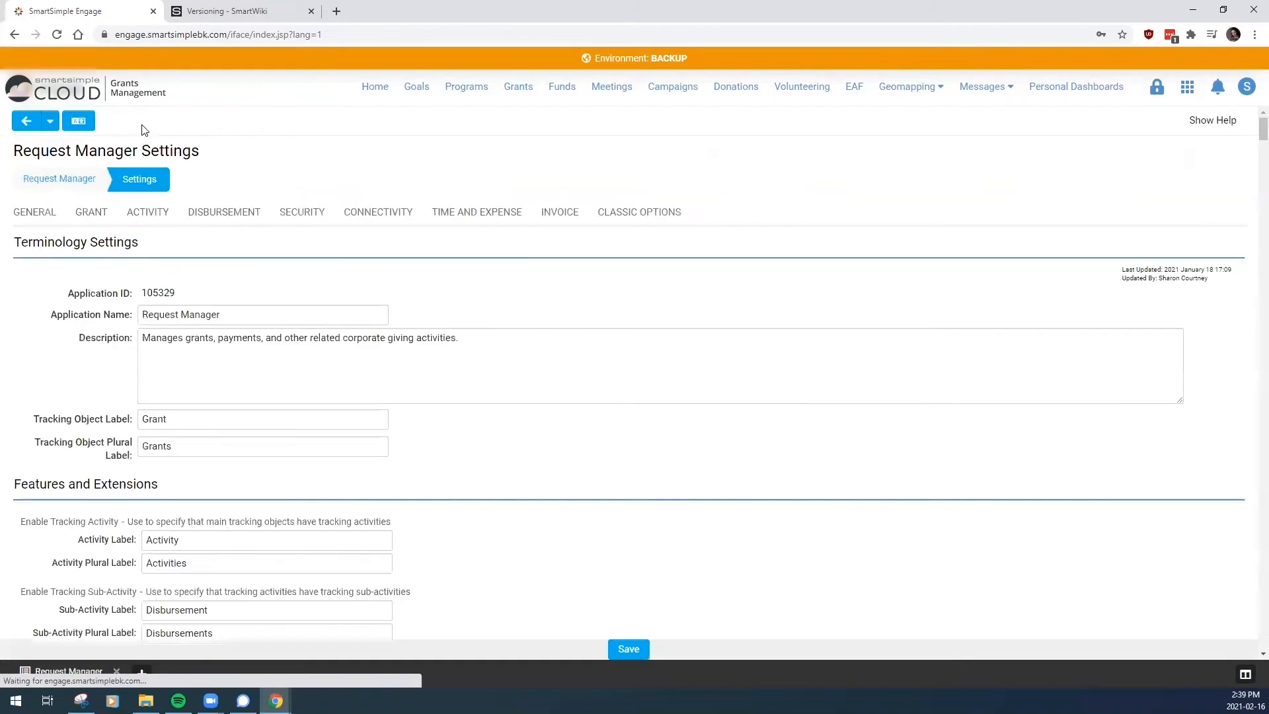
left_click(92, 222)
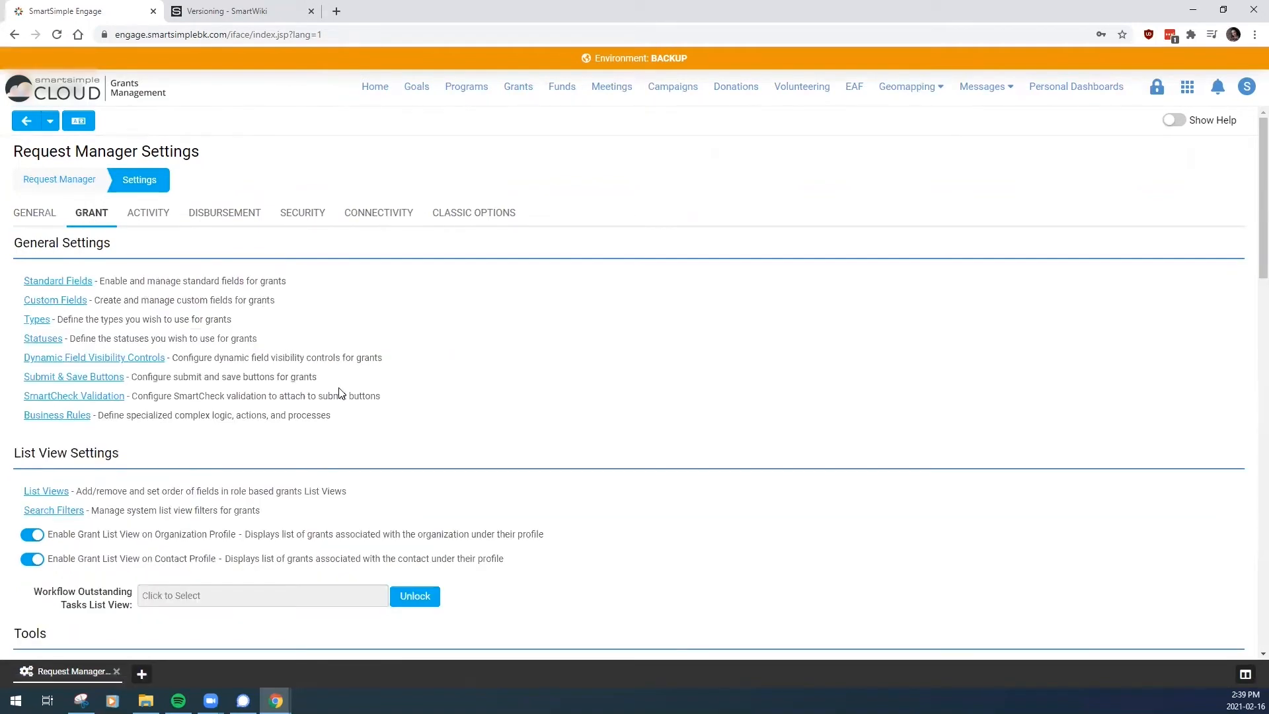
Examine which versions are offered for the Current Version setting of grants, leaving Core Fieldset selected.
scroll(339, 394, "down", 14)
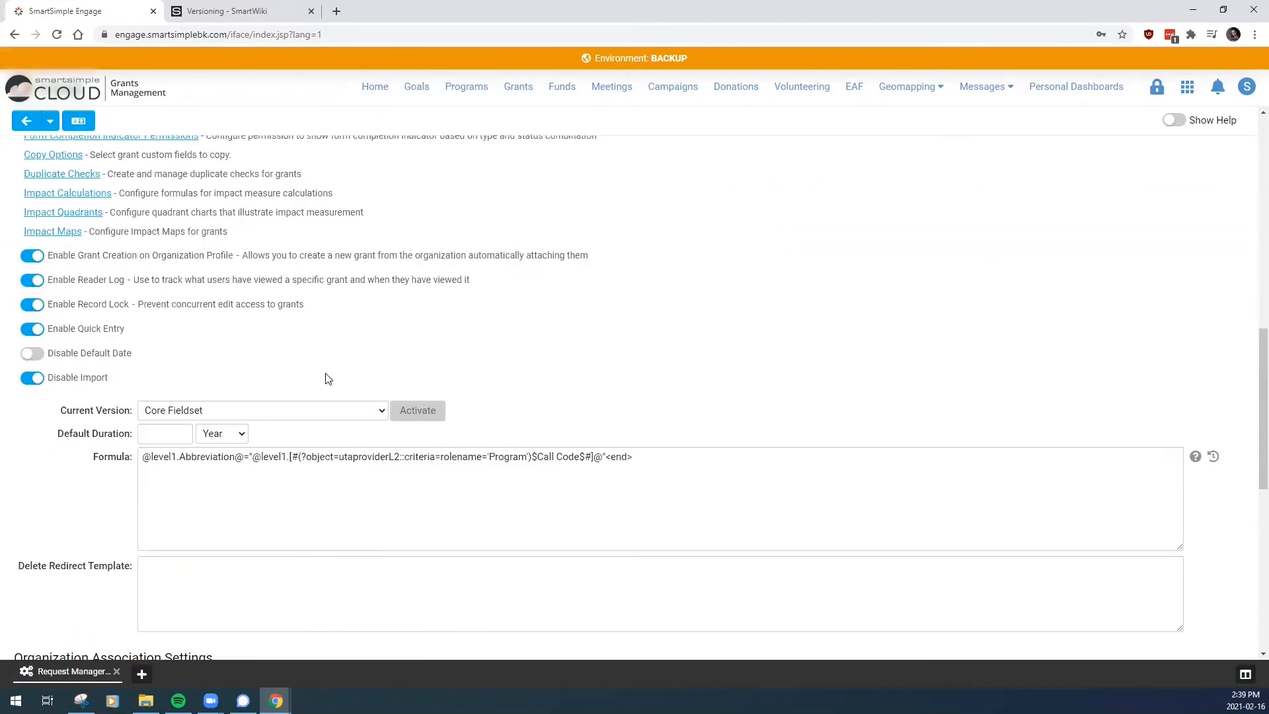
scroll(329, 379, "down", 1)
left_click_drag(58, 345, 149, 363)
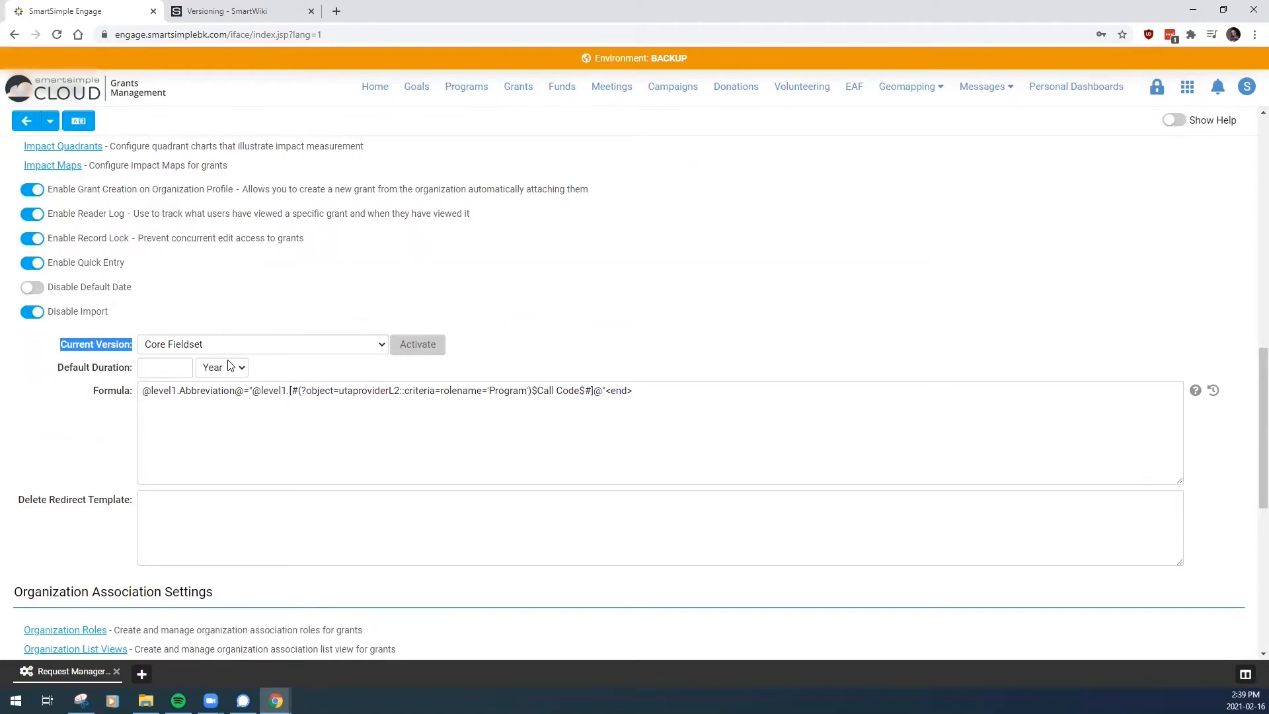
left_click(256, 344)
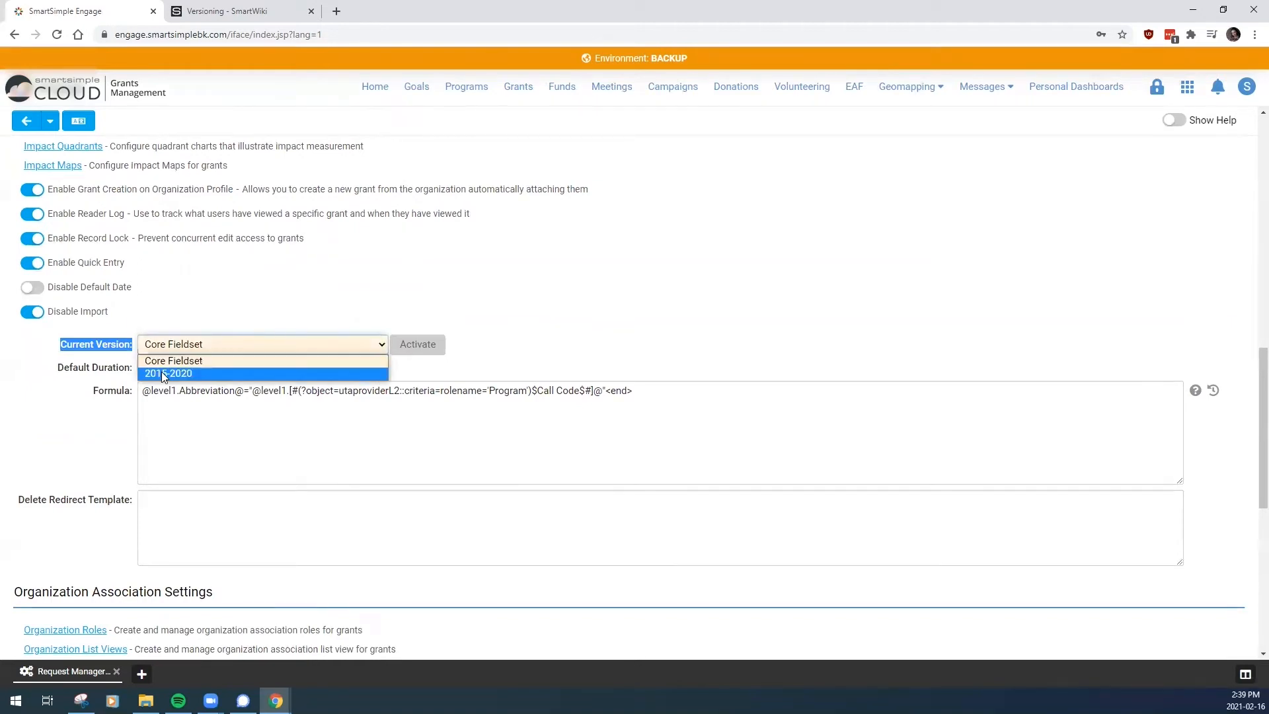
left_click(268, 299)
left_click(289, 299)
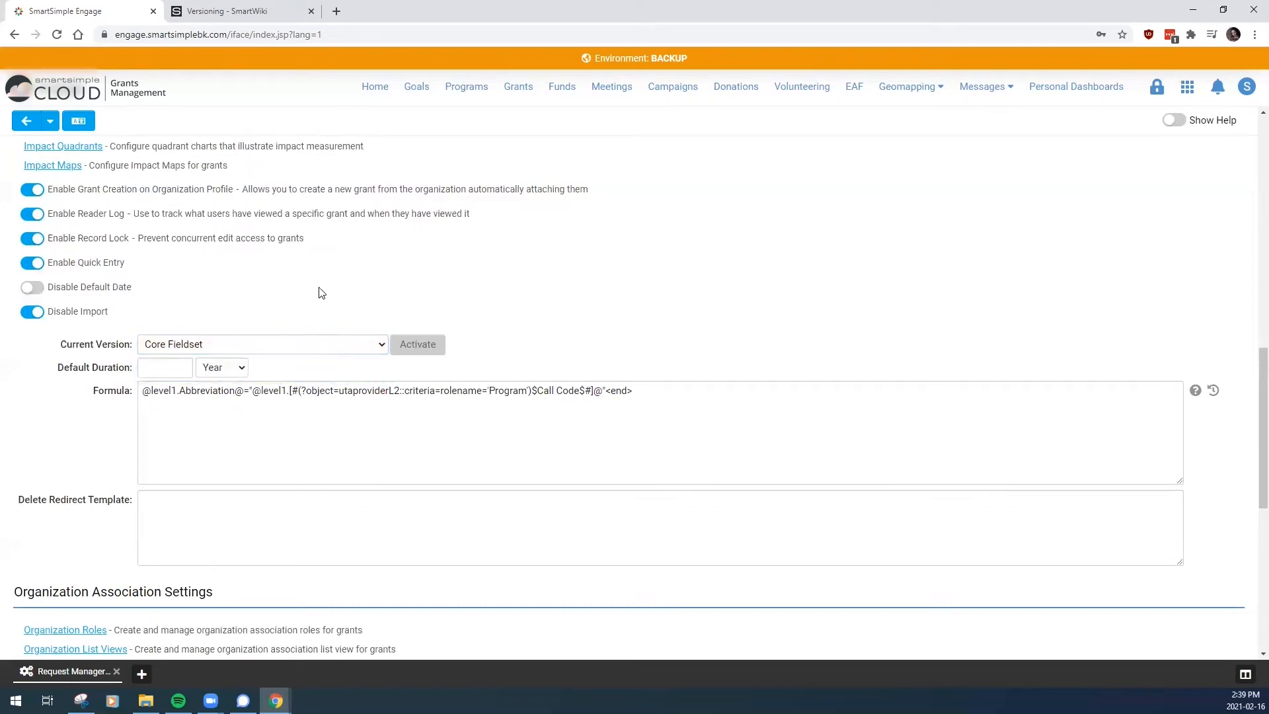
Go to the Request Manager grants list, open the first grant, YAG--, and inspect its available version options.
scroll(476, 327, "up", 1)
scroll(476, 327, "up", 10)
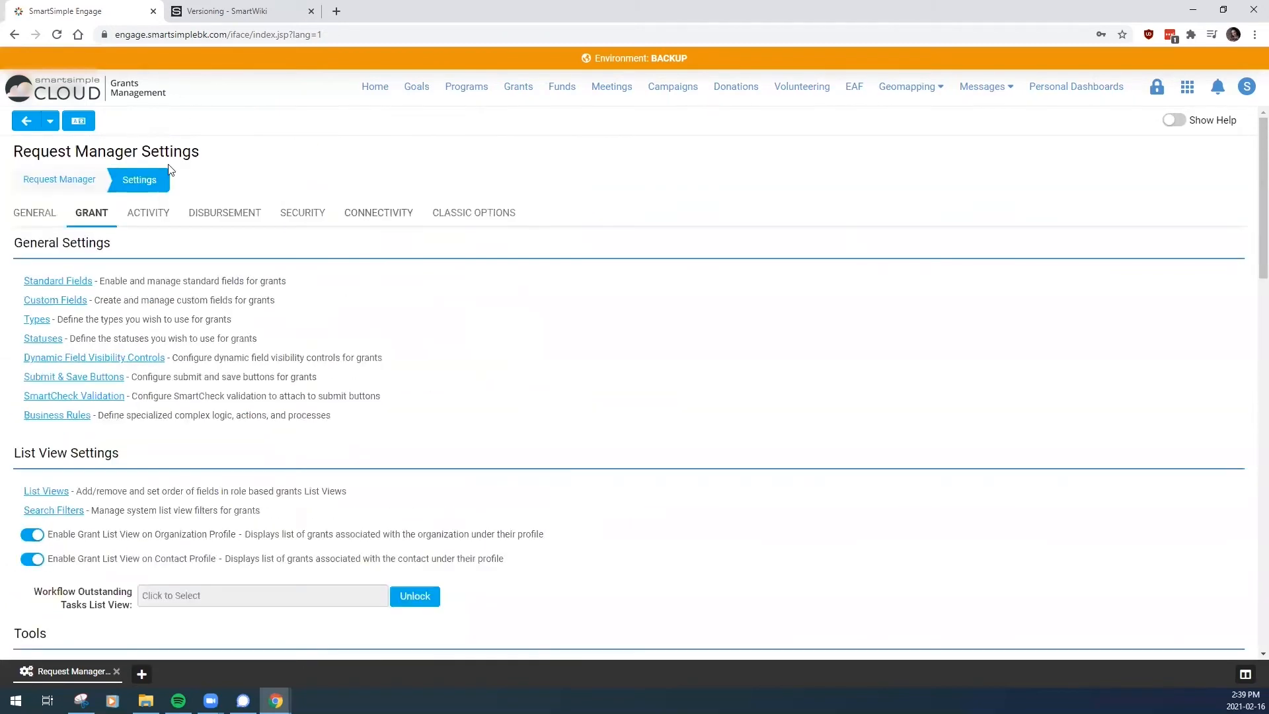
left_click(32, 183)
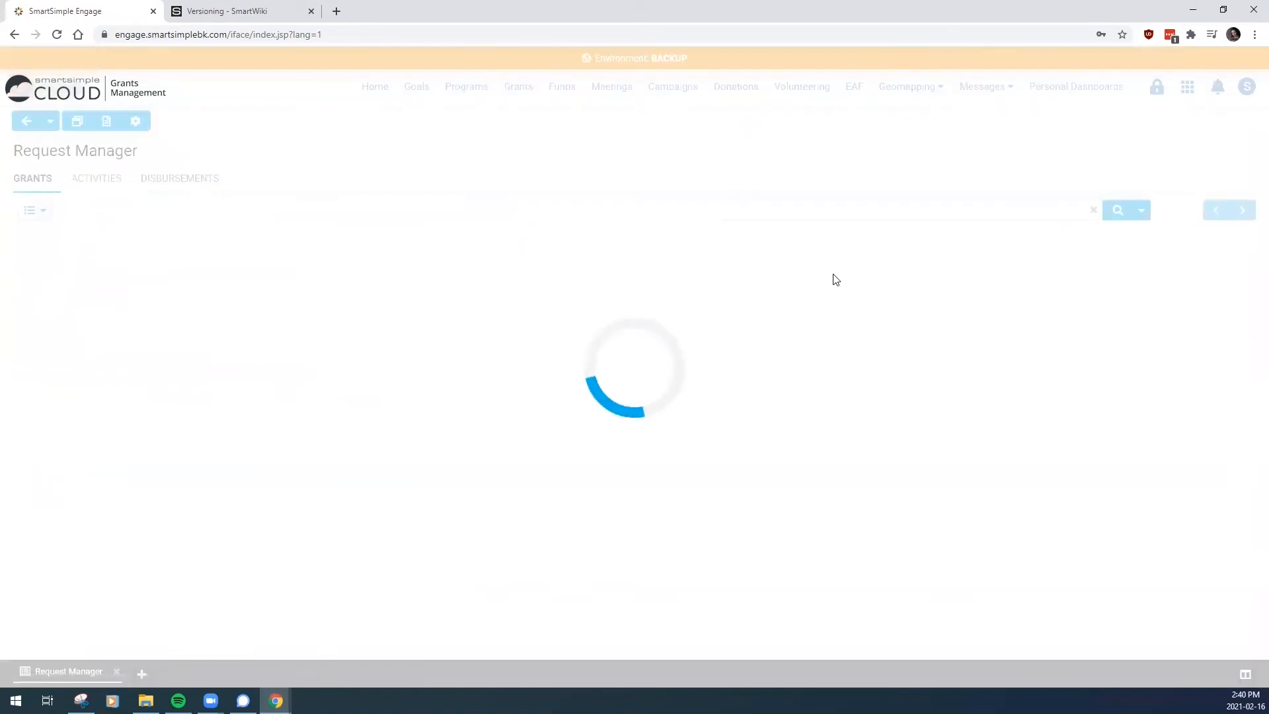
left_click(1179, 272)
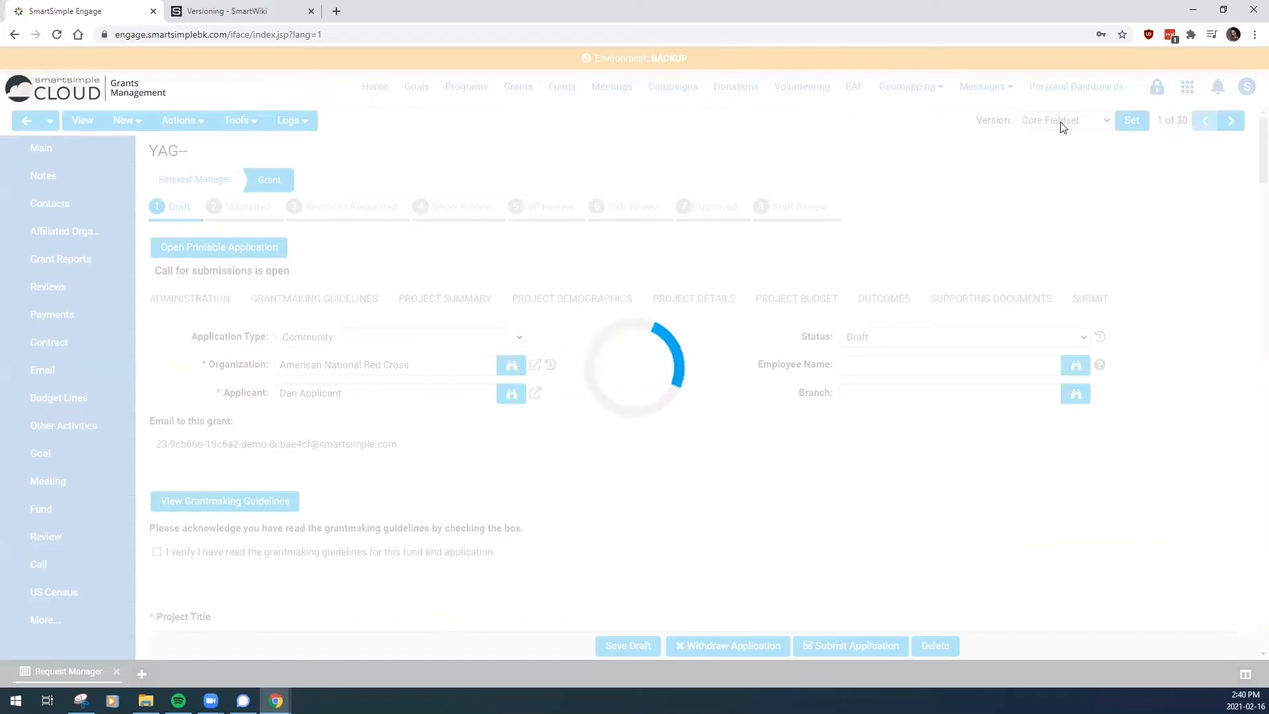
left_click(1056, 123)
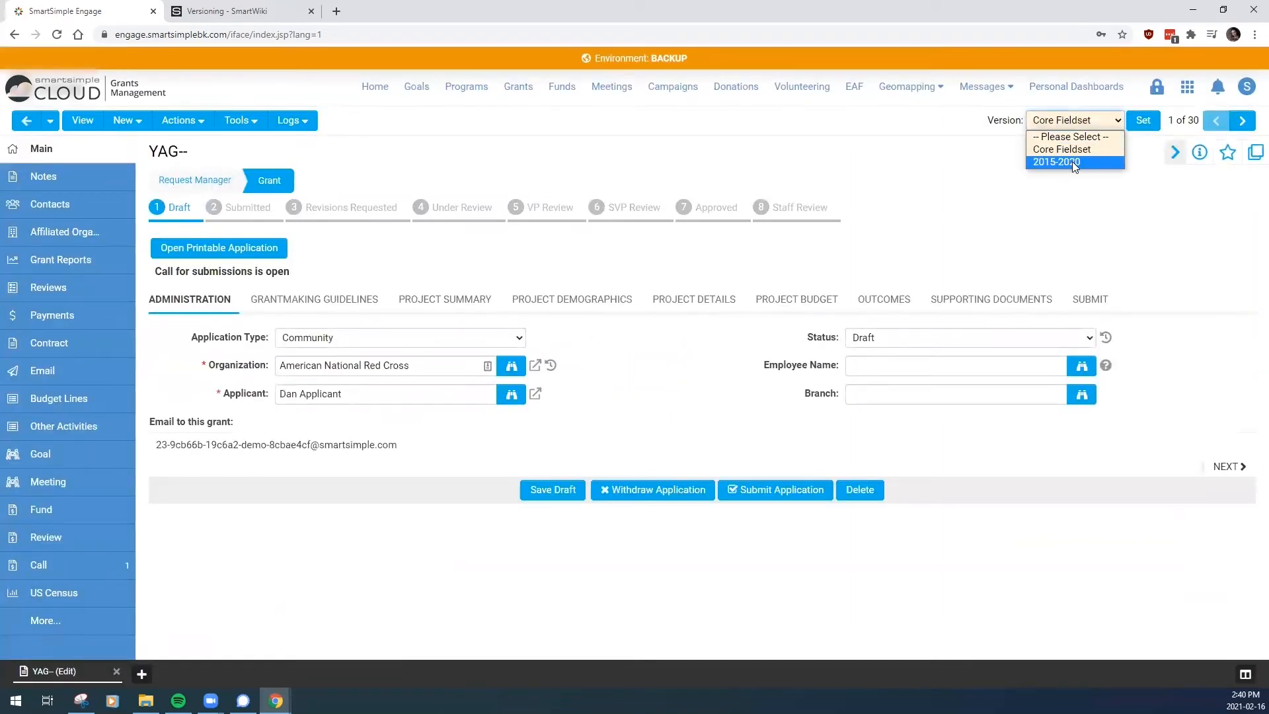
left_click(972, 164)
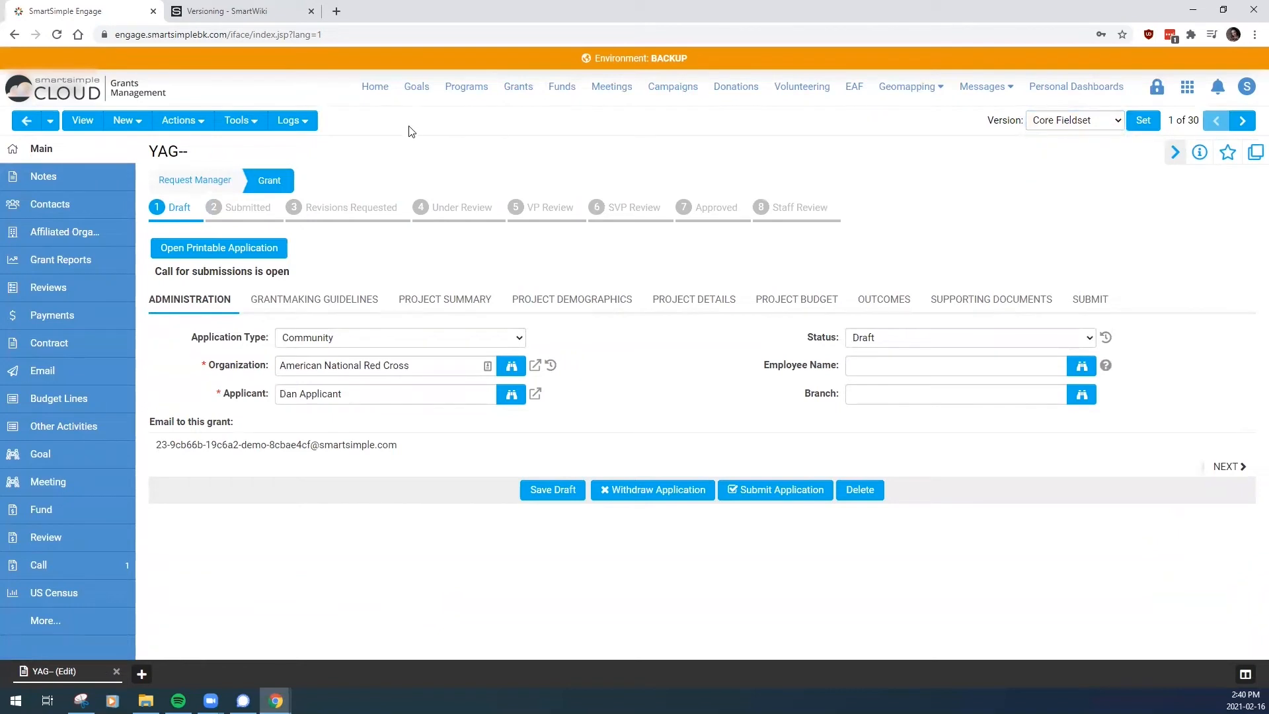
Return from the grant record to the Grant section of the Request Manager settings.
left_click(50, 120)
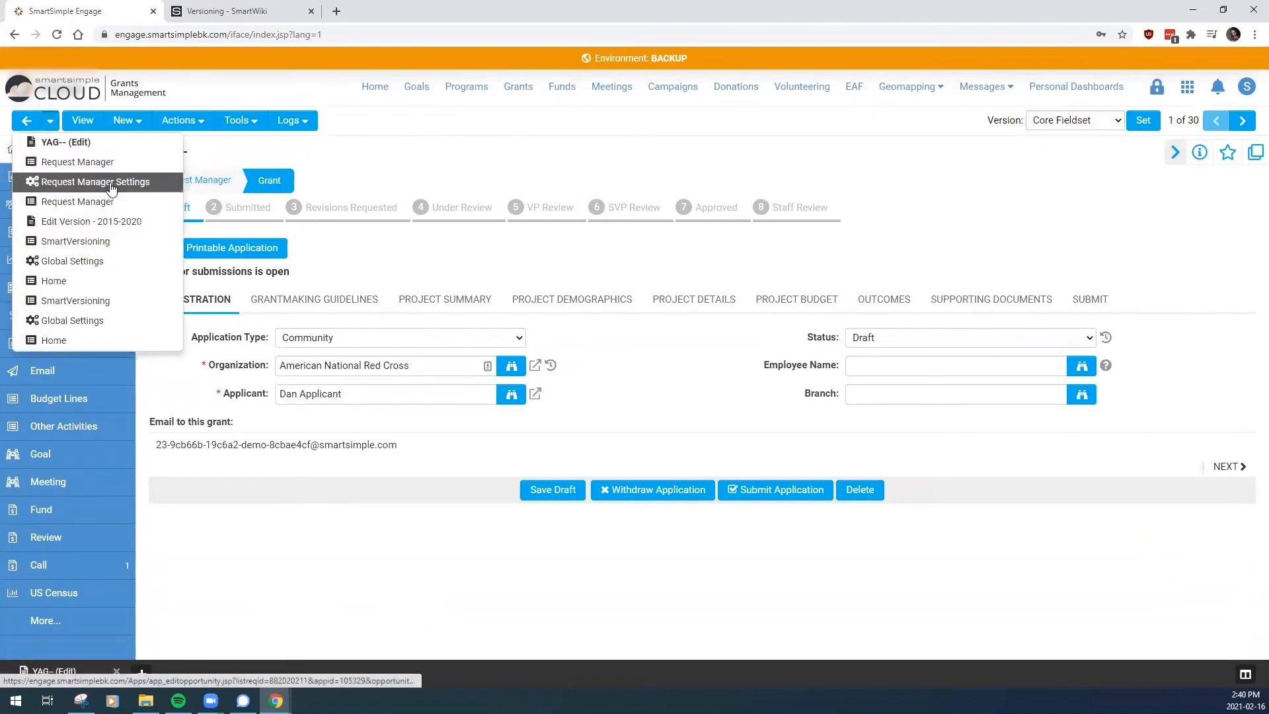
left_click(111, 183)
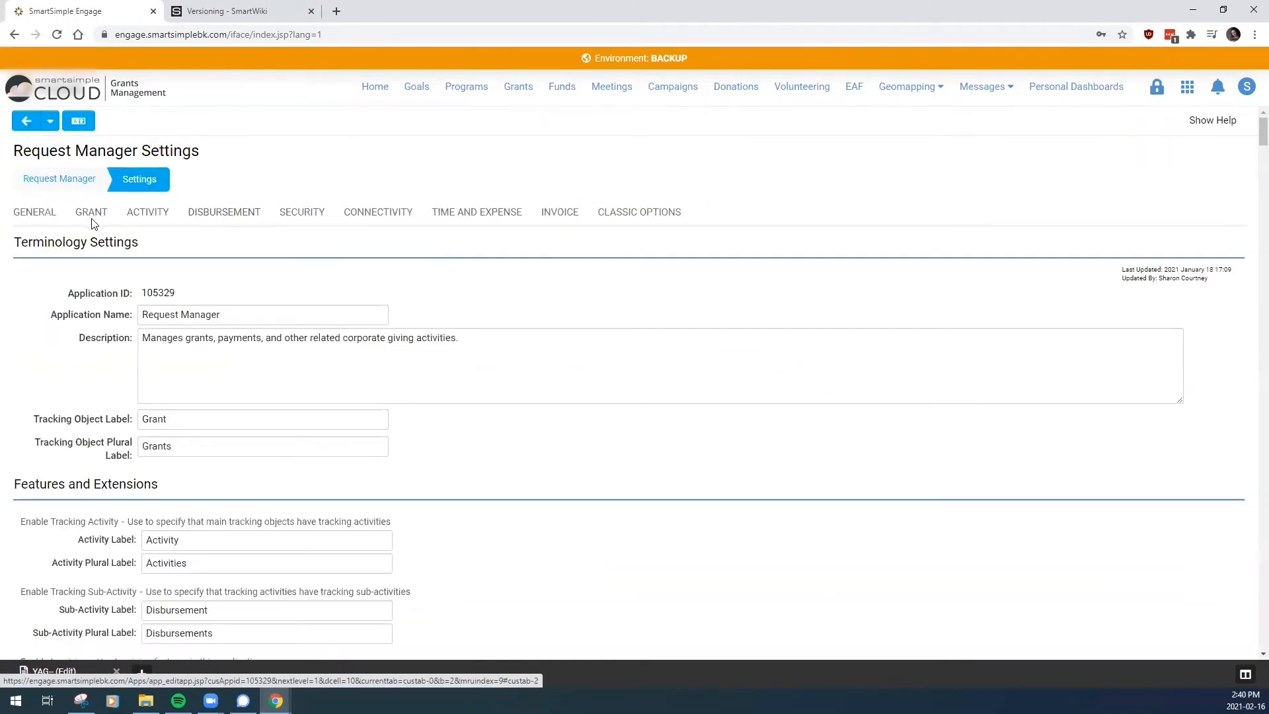
left_click(92, 218)
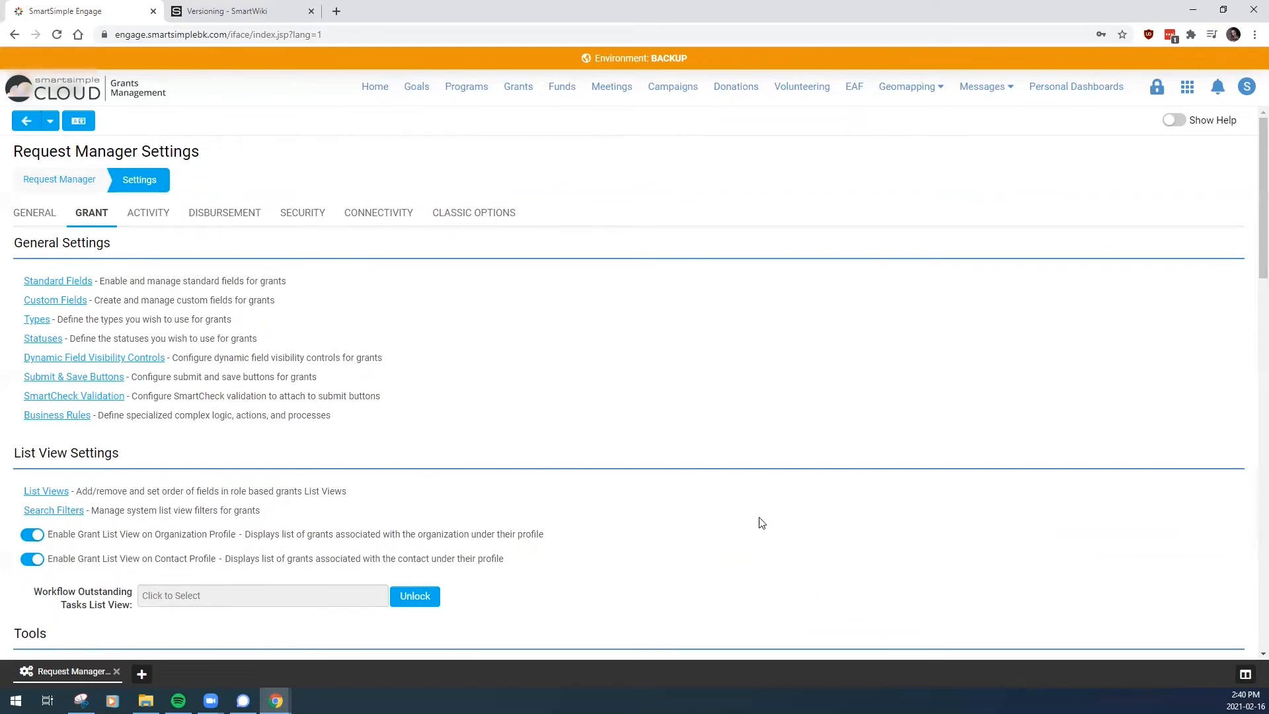
Activate 2015-2020 as the Current Version for grants, confirm the activation, and save the Request Manager settings.
scroll(699, 510, "down", 11)
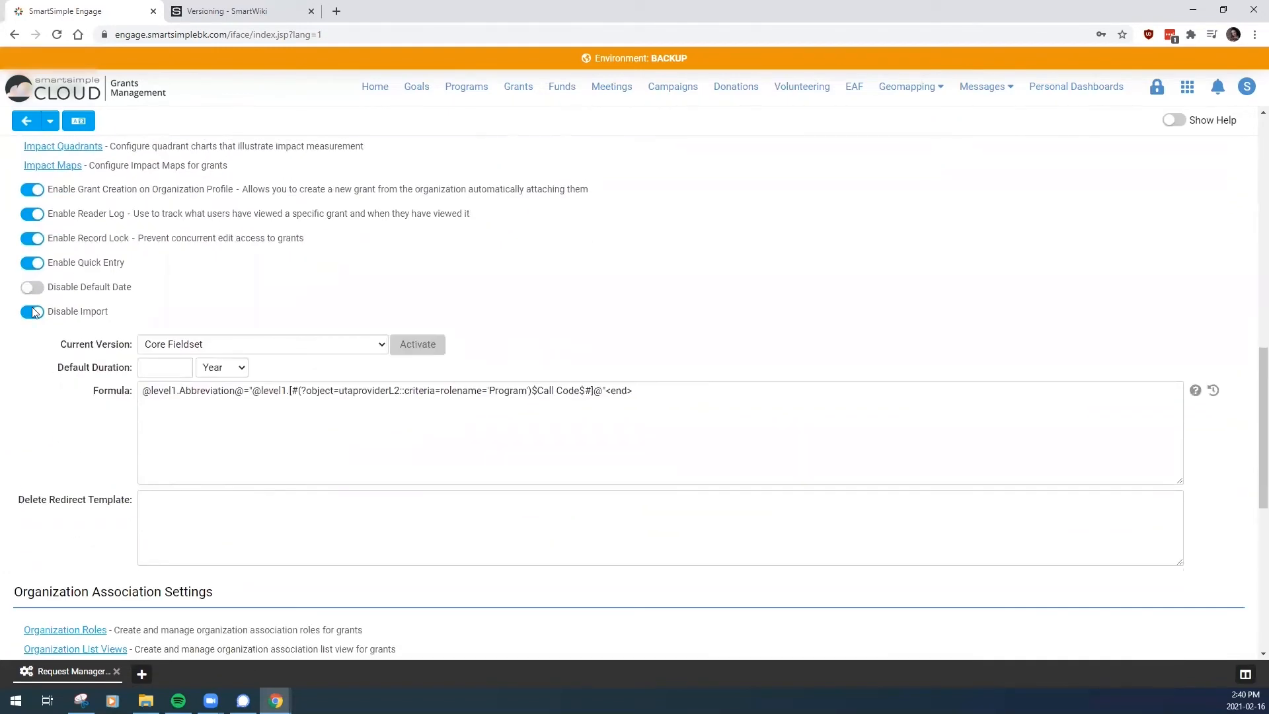
left_click(213, 343)
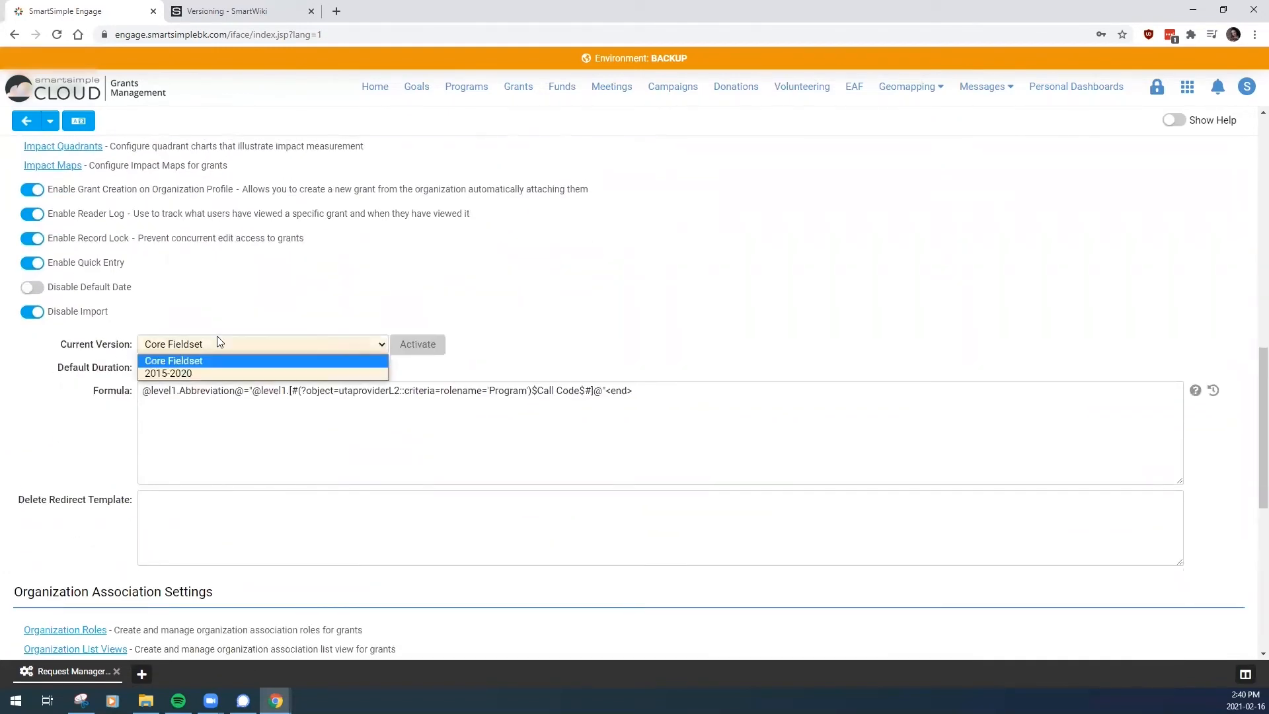
left_click(189, 374)
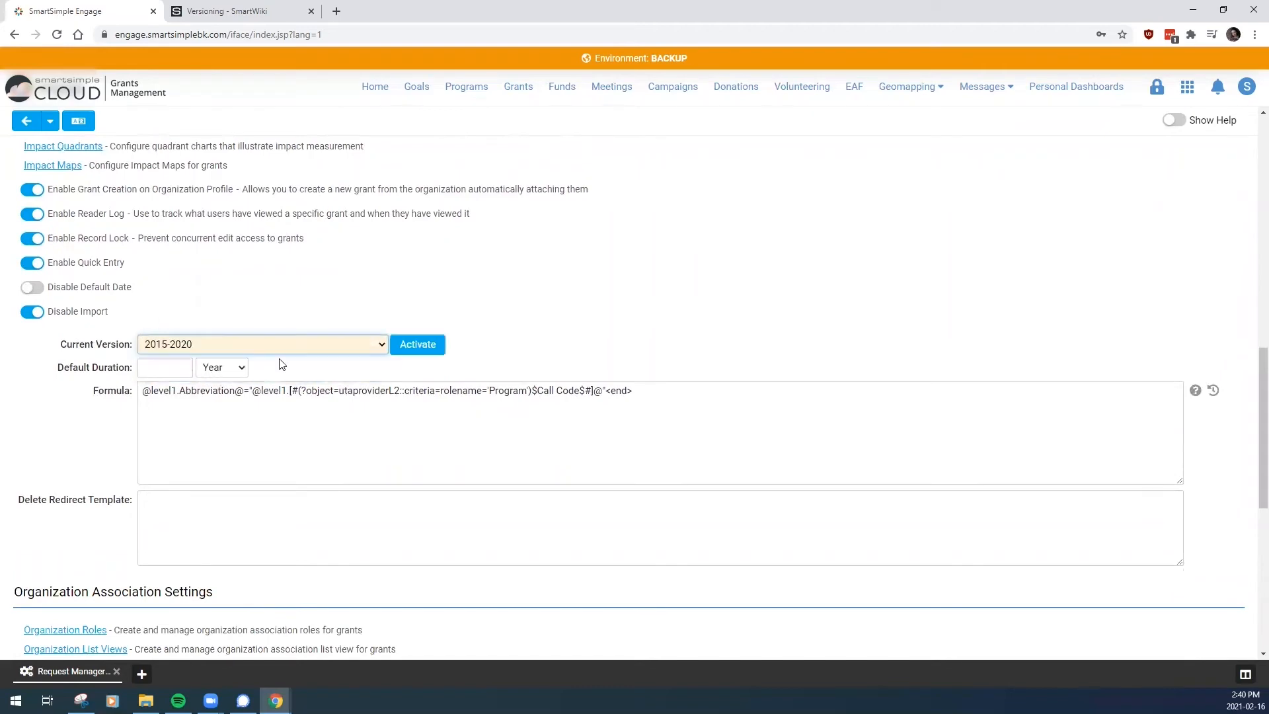
left_click(415, 346)
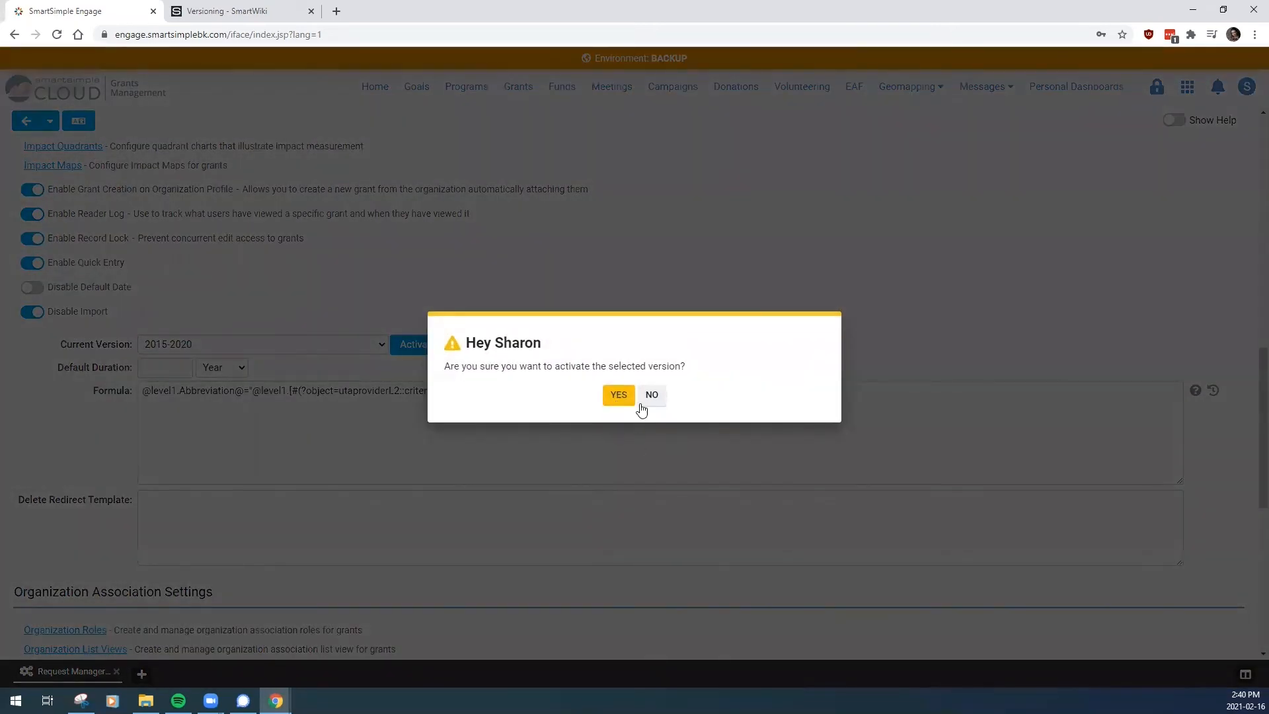
left_click(627, 400)
left_click(633, 395)
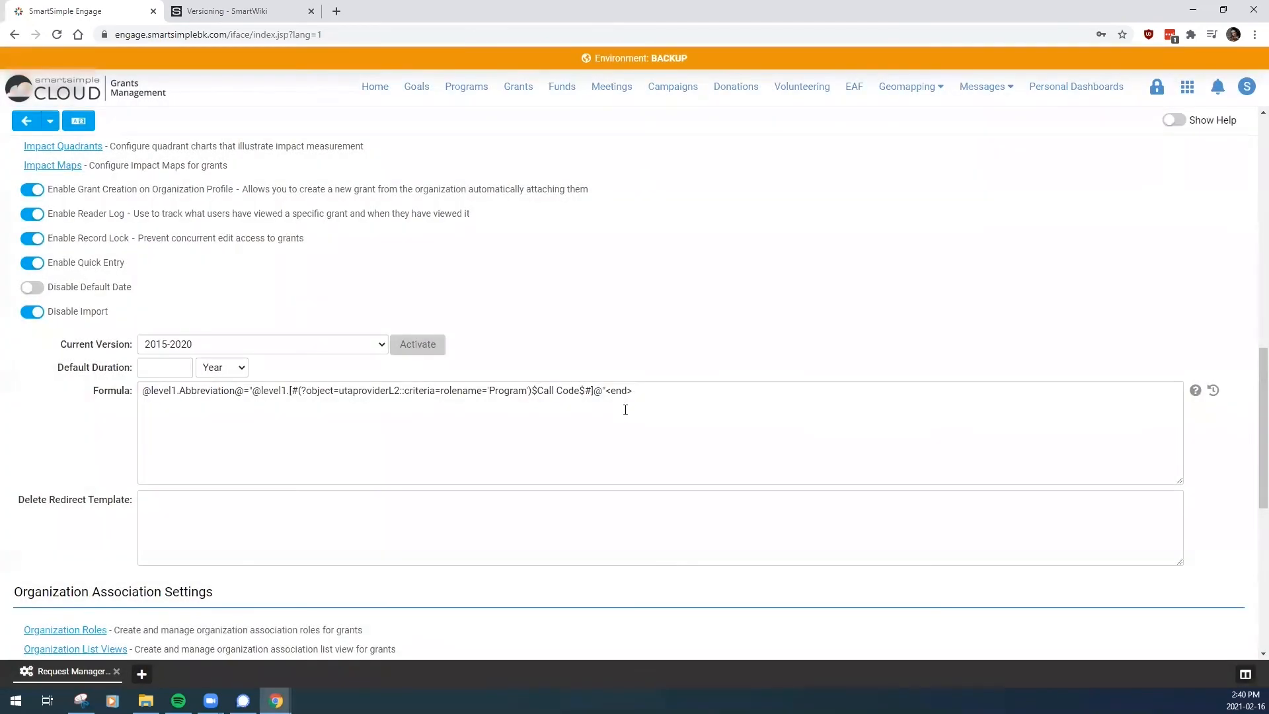
scroll(623, 413, "down", 7)
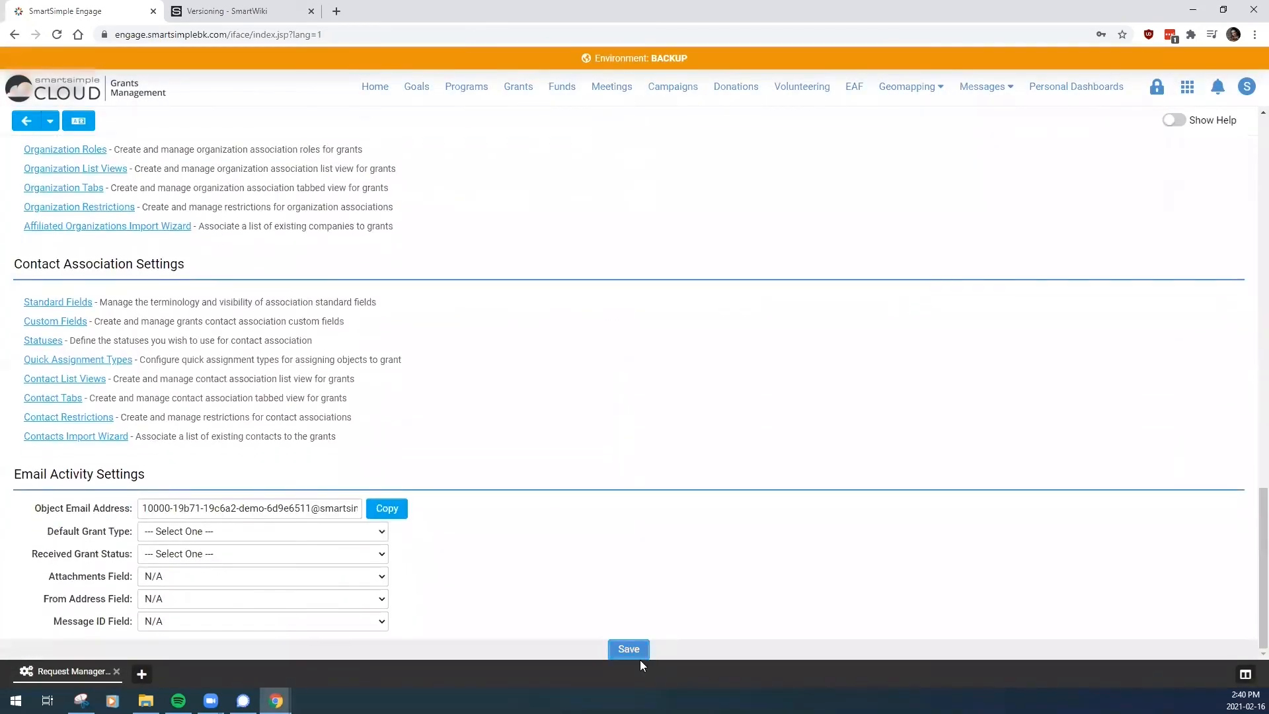
left_click(628, 650)
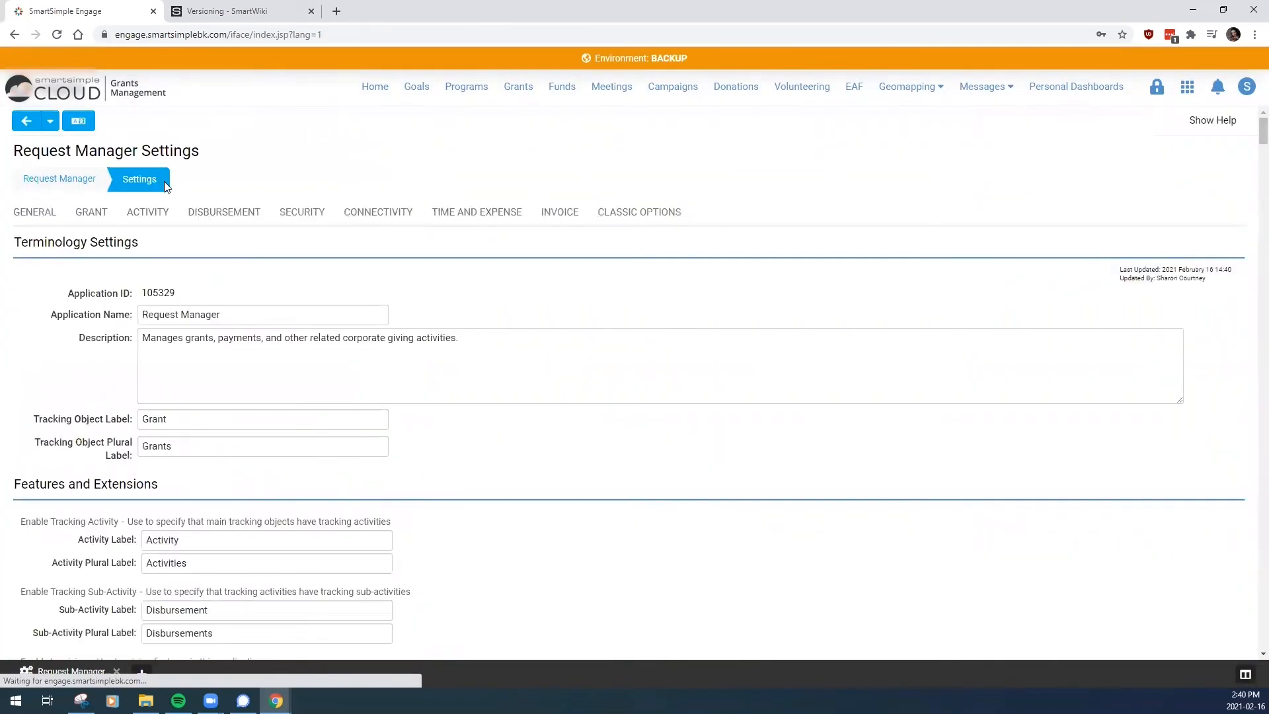
Open the Mocoa landslide grant from the Request Manager list and set its version to Core Fieldset.
left_click(24, 121)
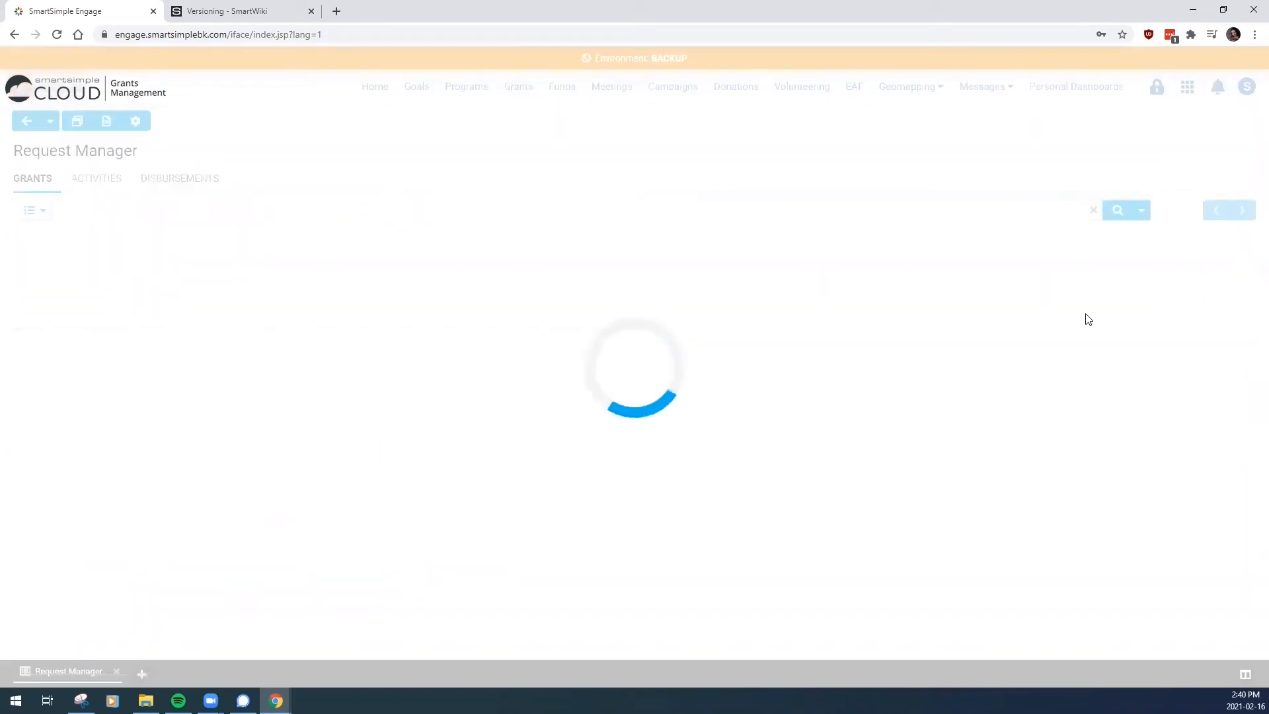
left_click(1040, 462)
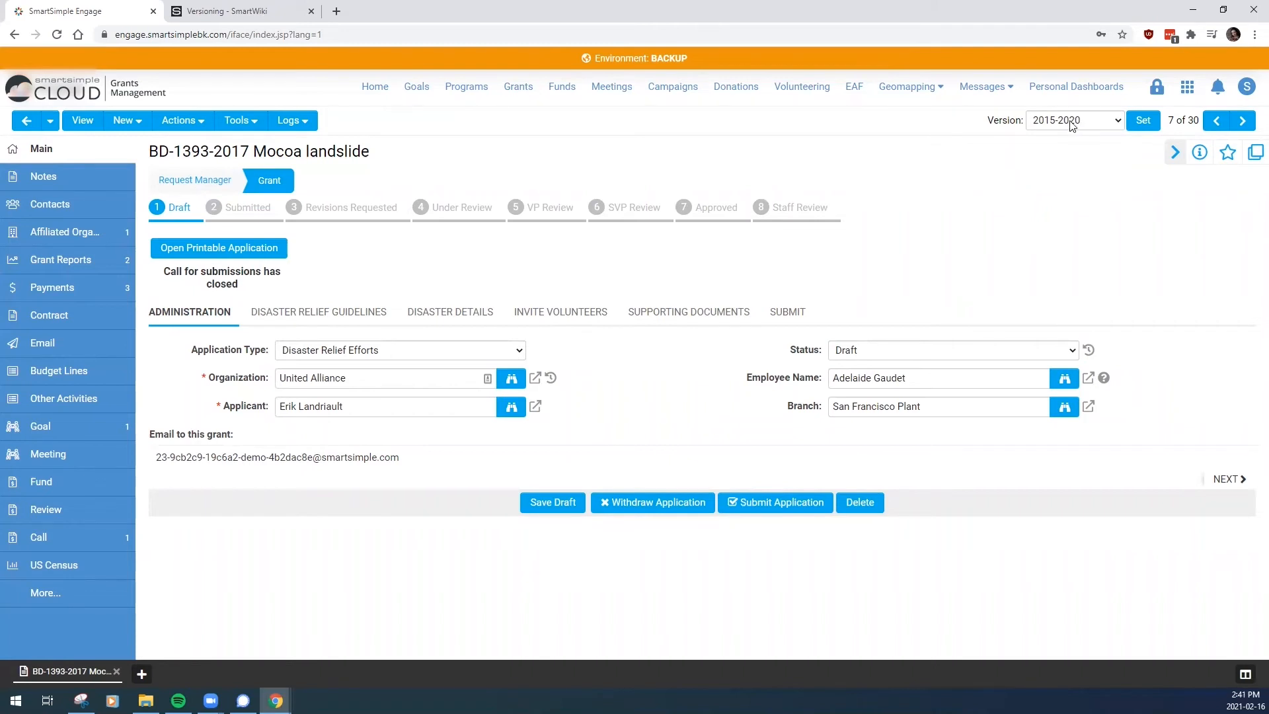
left_click(1074, 127)
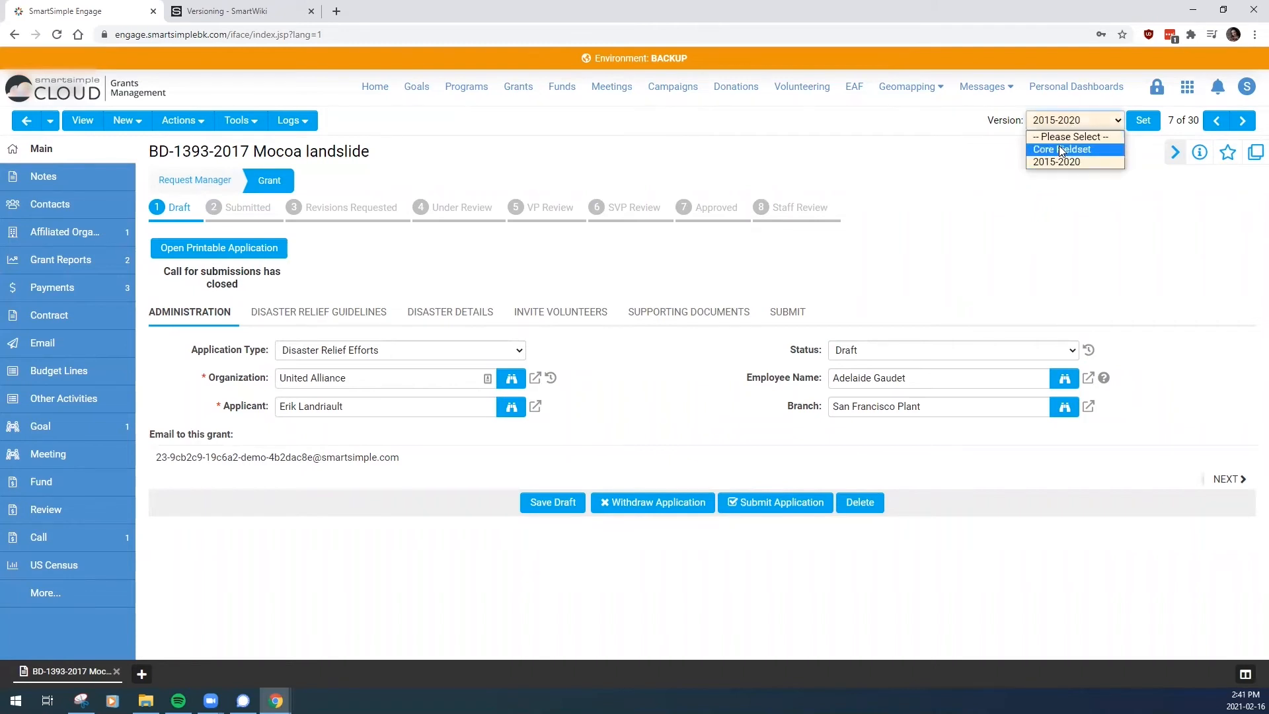
left_click(1059, 145)
left_click(1149, 125)
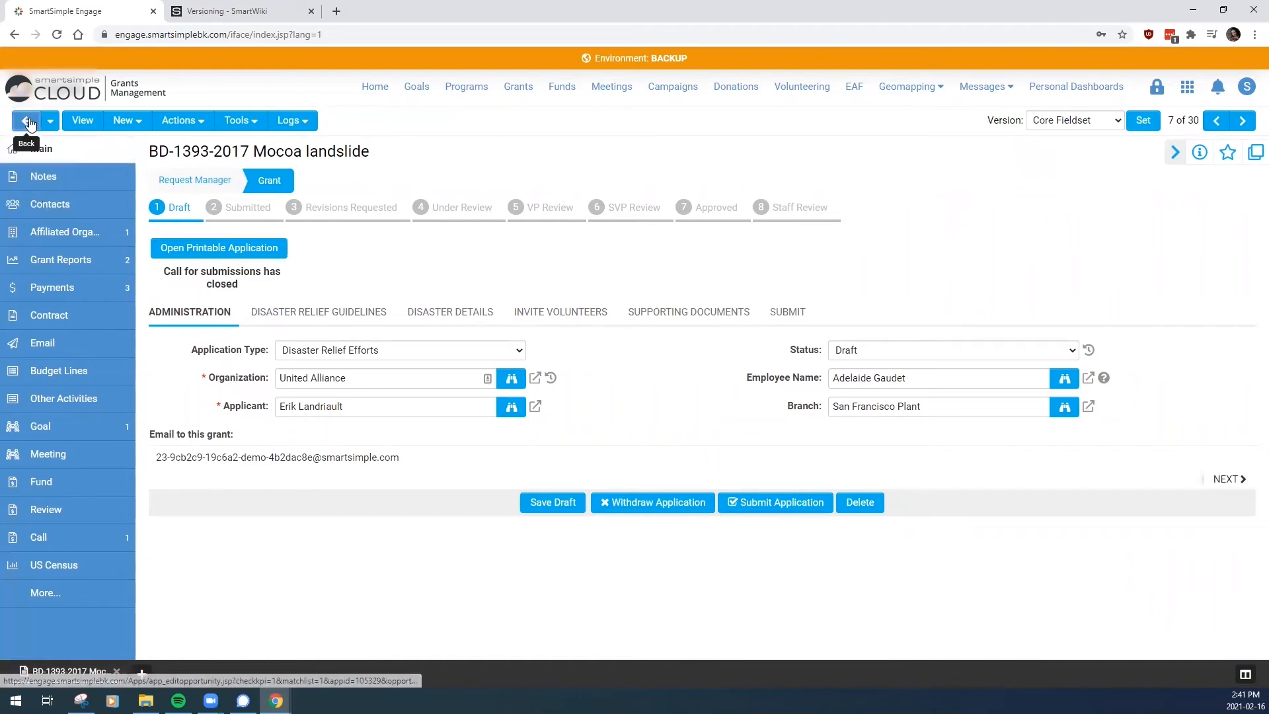
Return to the Request Manager's Grant settings, reset the Current Version to Core Fieldset, confirm, and save.
left_click(175, 186)
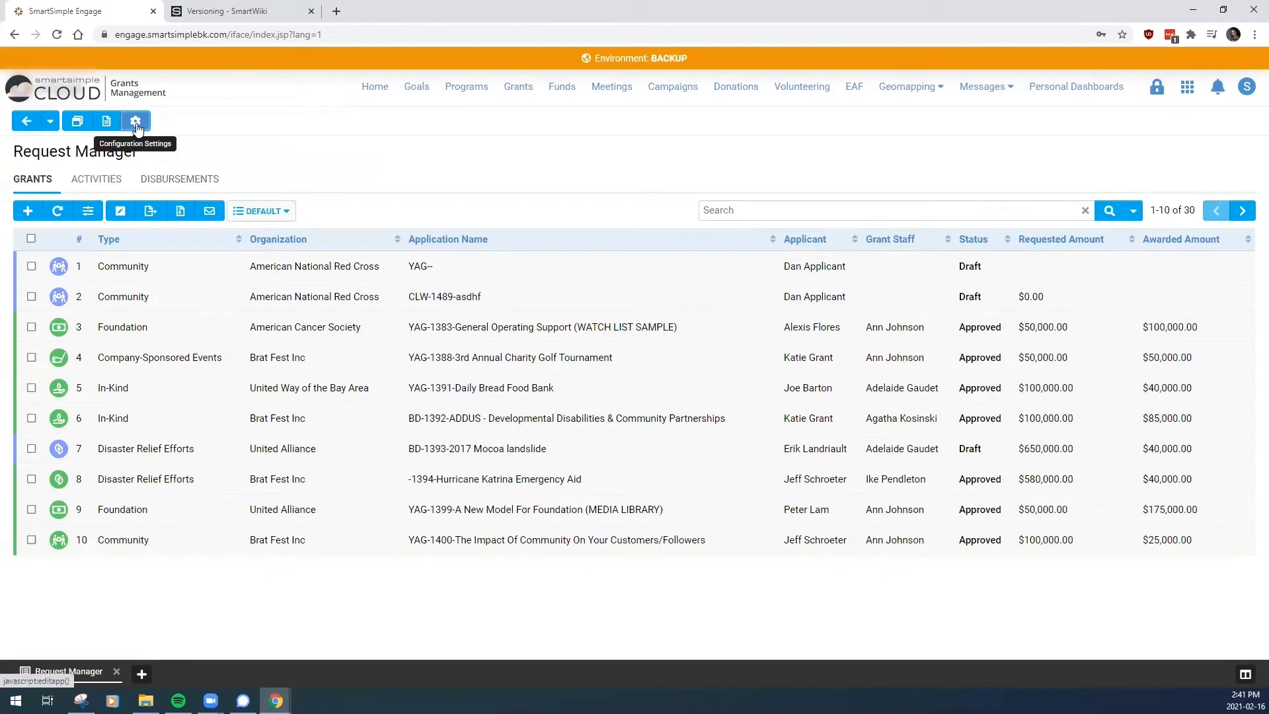
left_click(135, 124)
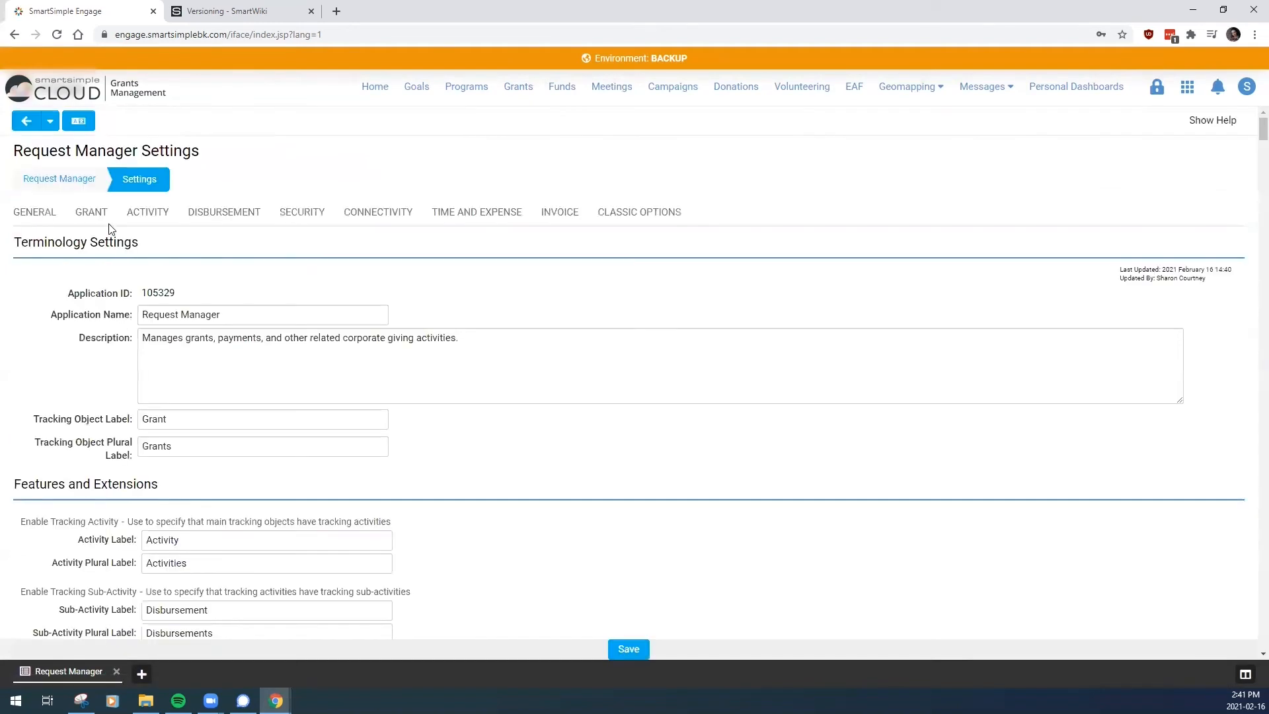
left_click(97, 215)
scroll(185, 525, "down", 7)
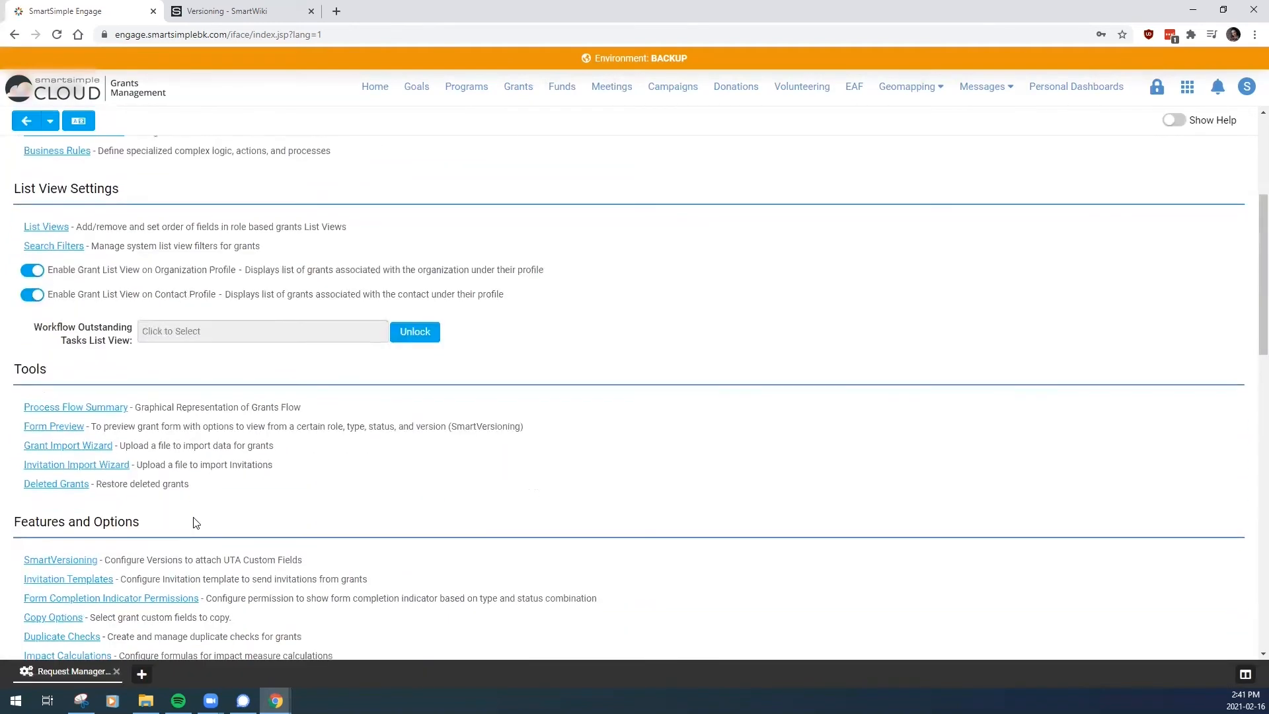
scroll(187, 527, "down", 6)
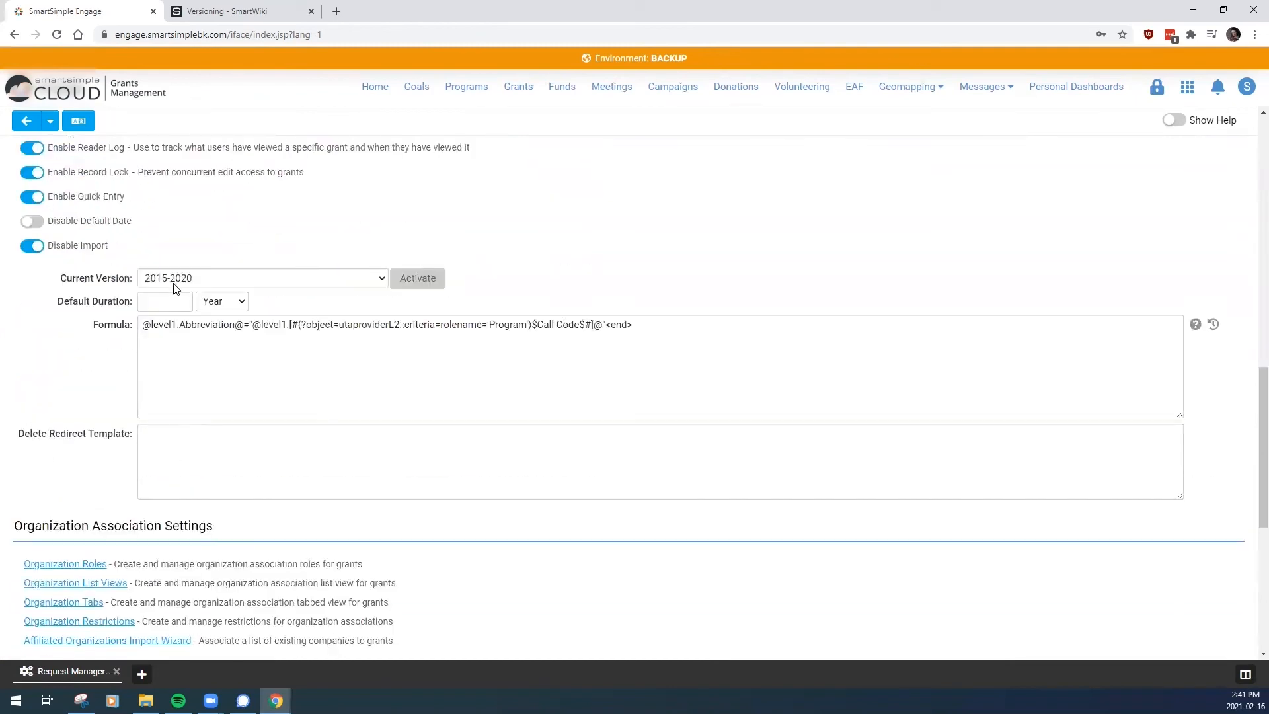
left_click(176, 280)
left_click(174, 295)
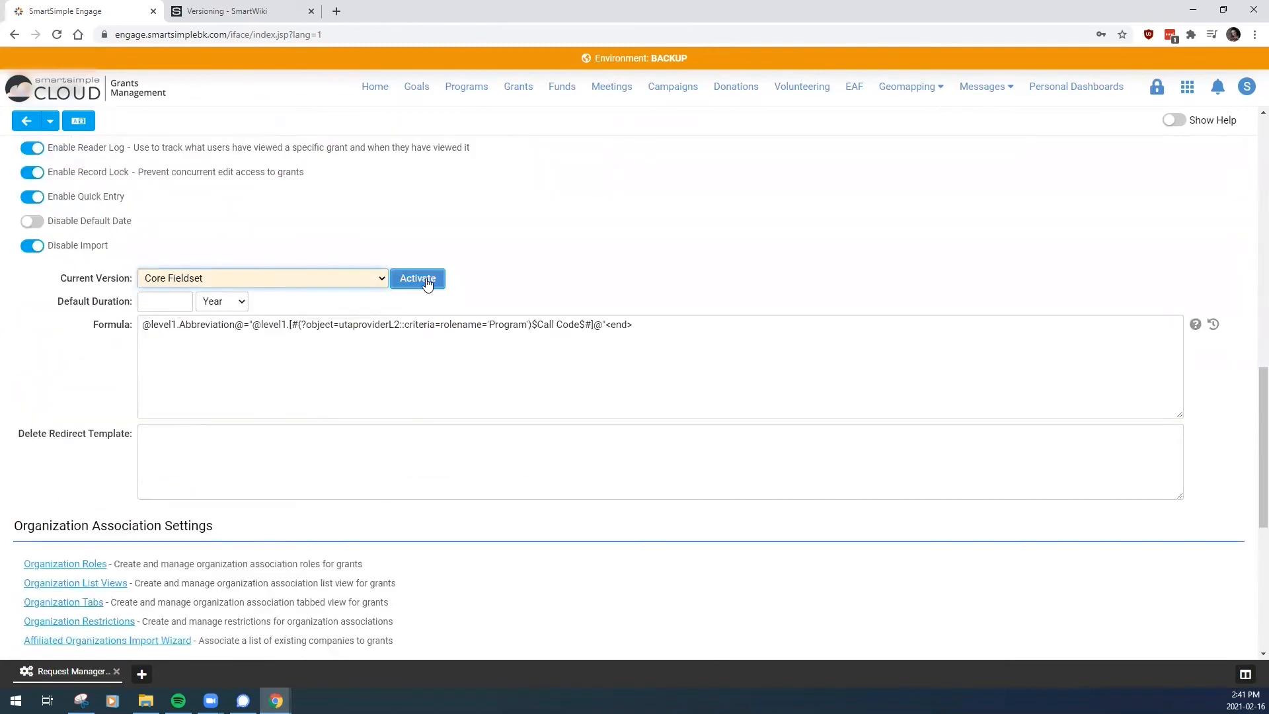
left_click(423, 278)
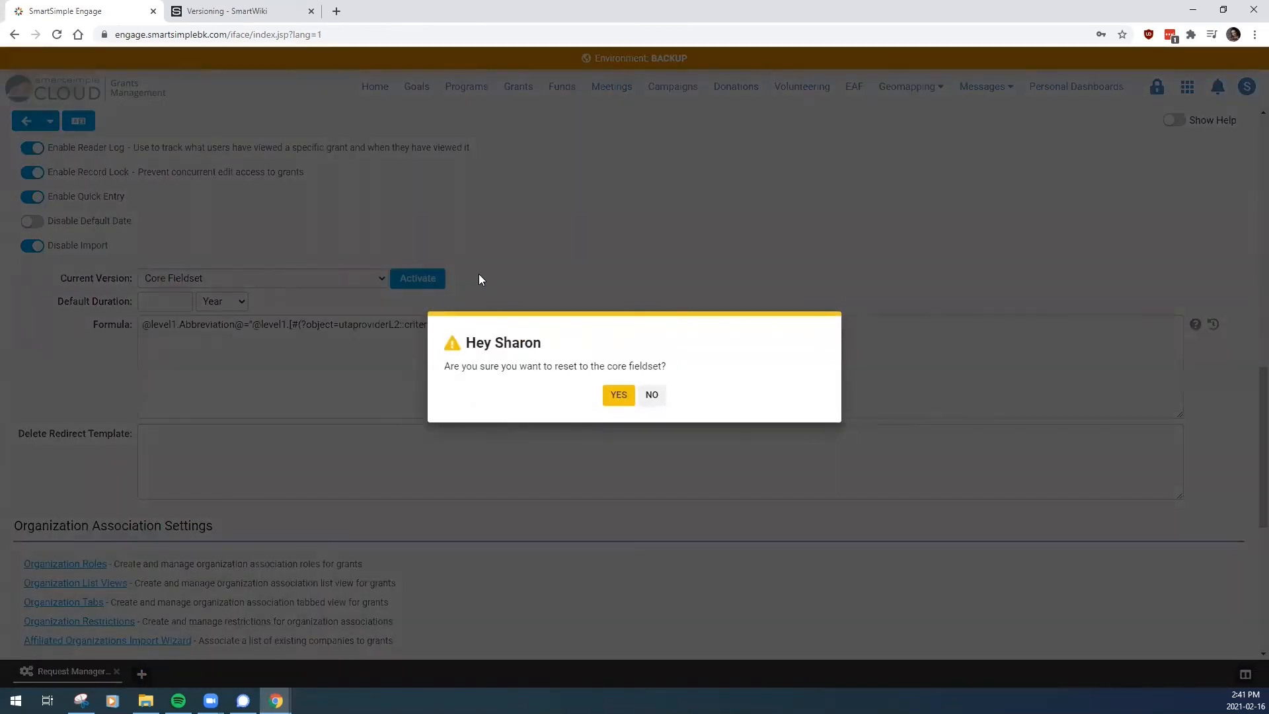
left_click(618, 397)
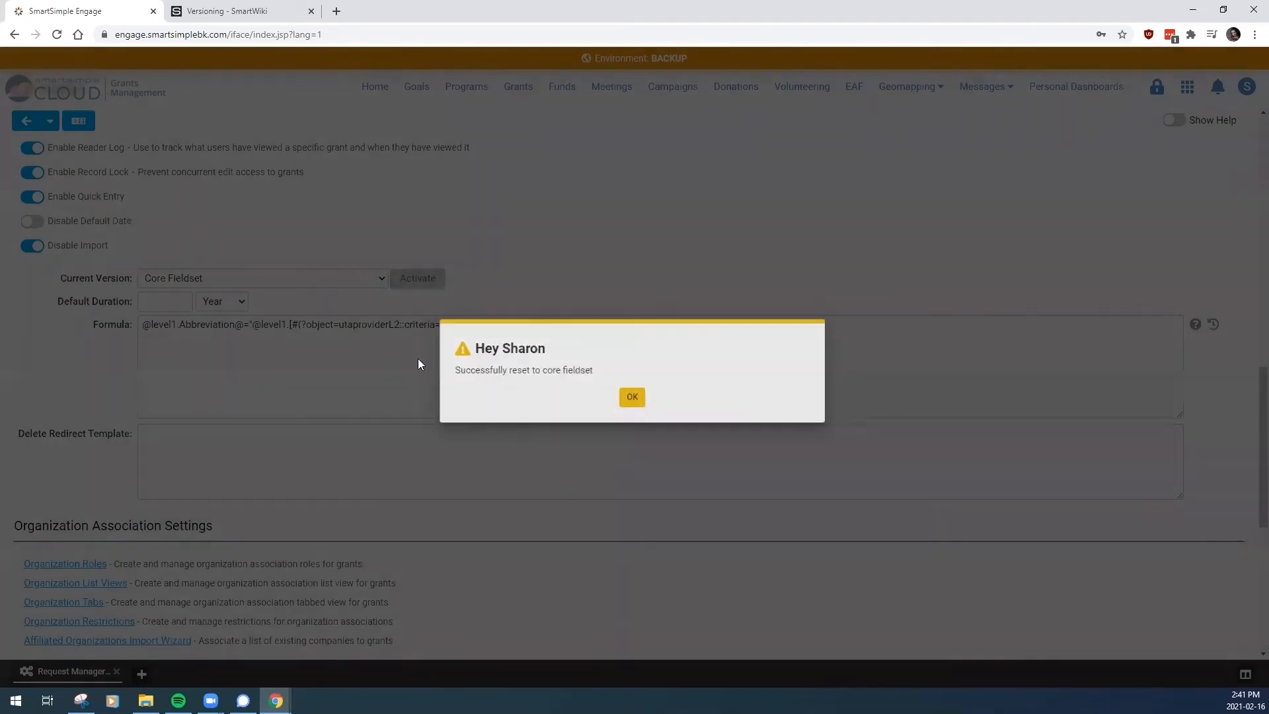
left_click(641, 398)
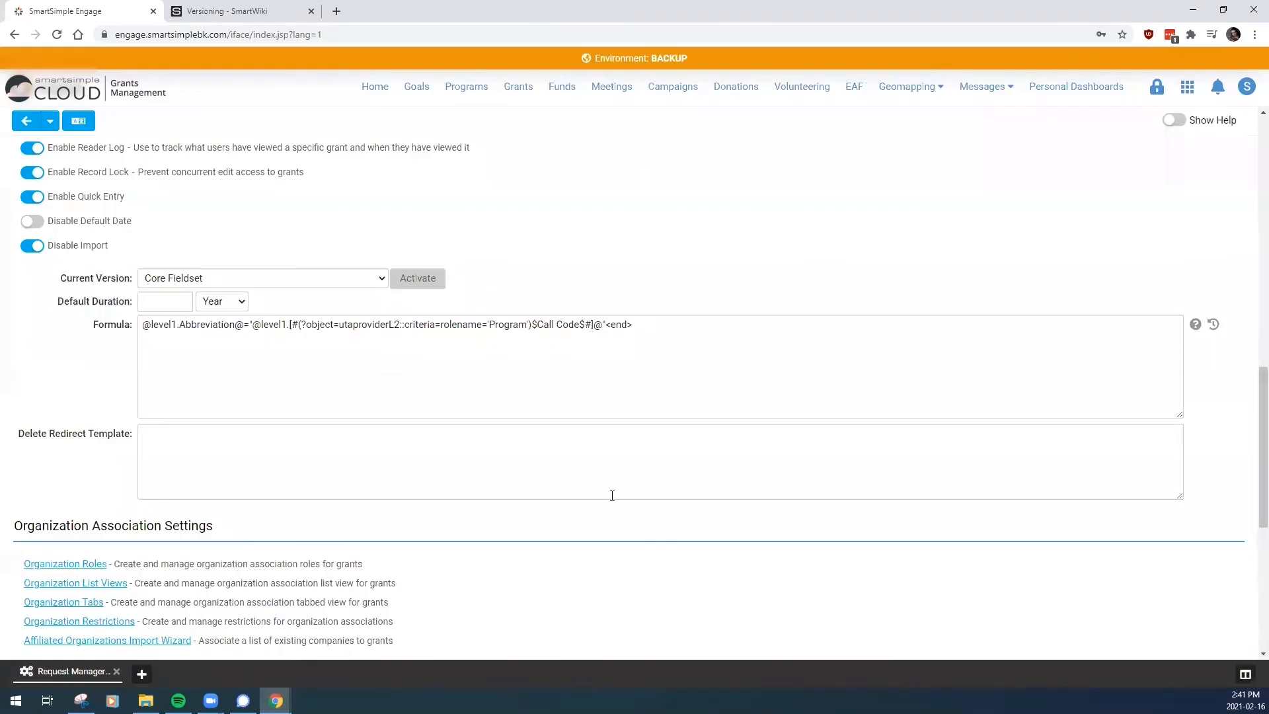
scroll(612, 496, "down", 6)
left_click(628, 650)
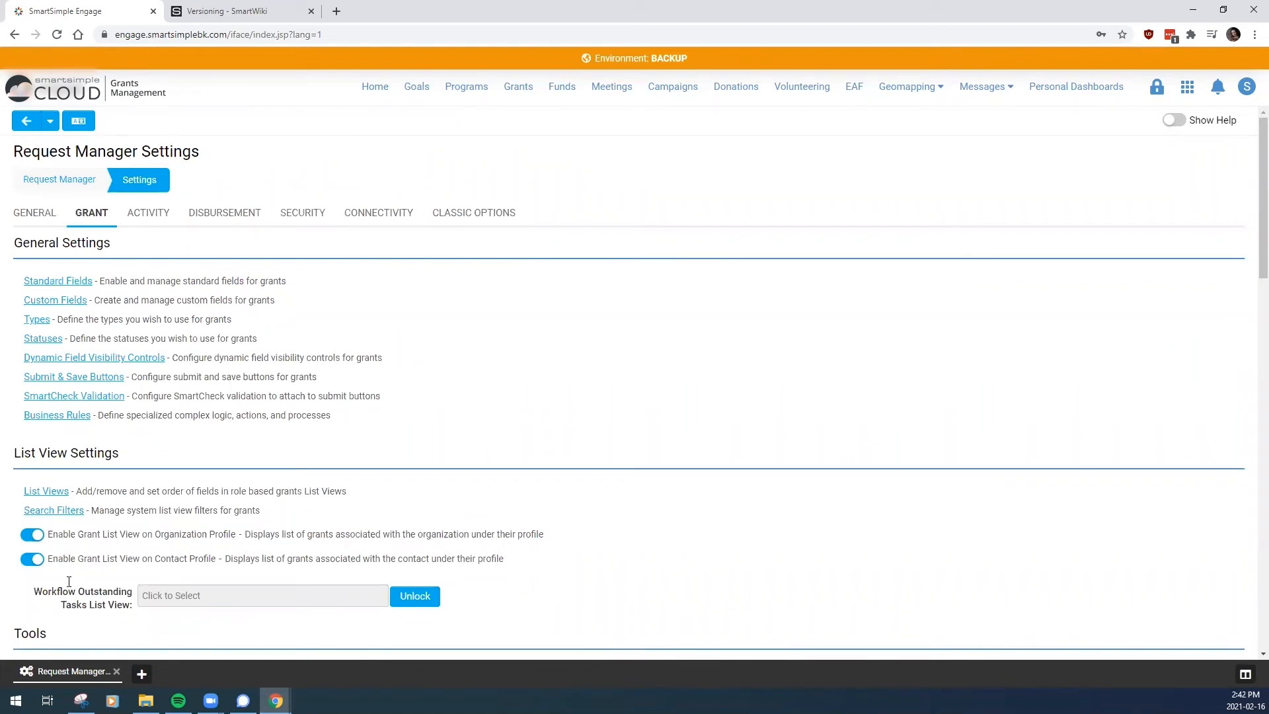
Open the Daily Bread Food Bank grant to check its assigned version, and return to the grants list.
left_click(61, 181)
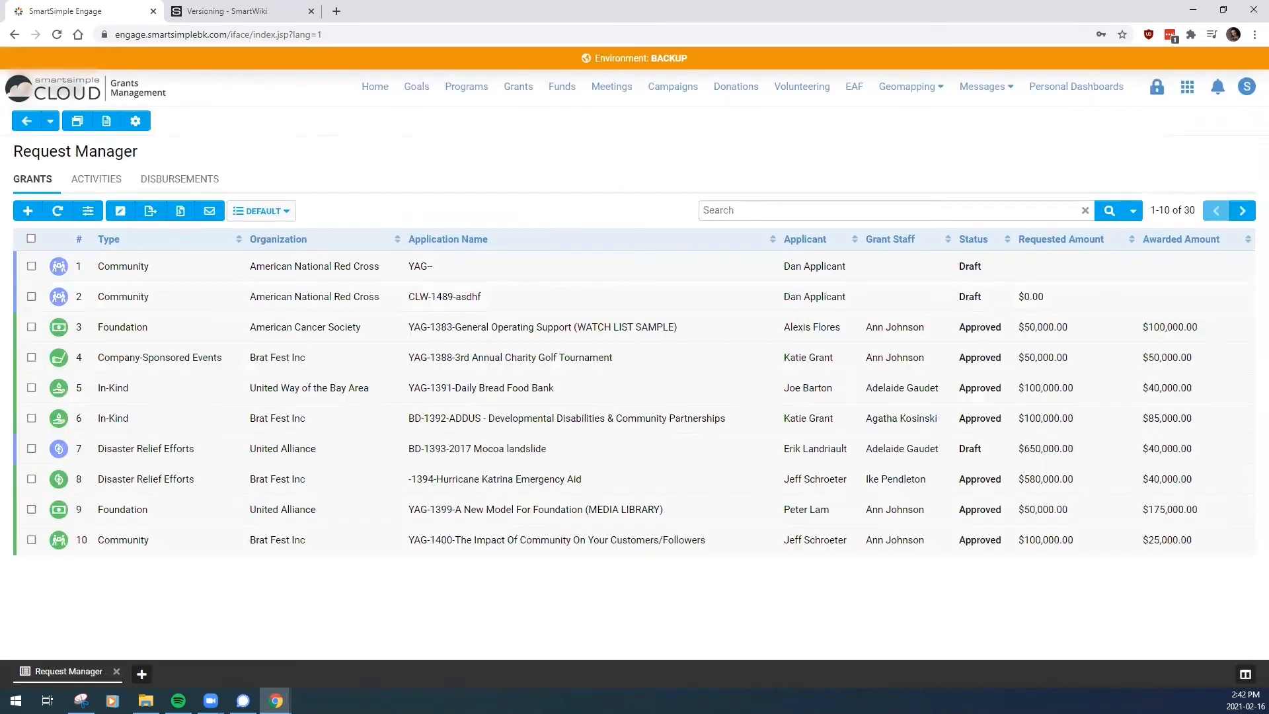
left_click(1038, 389)
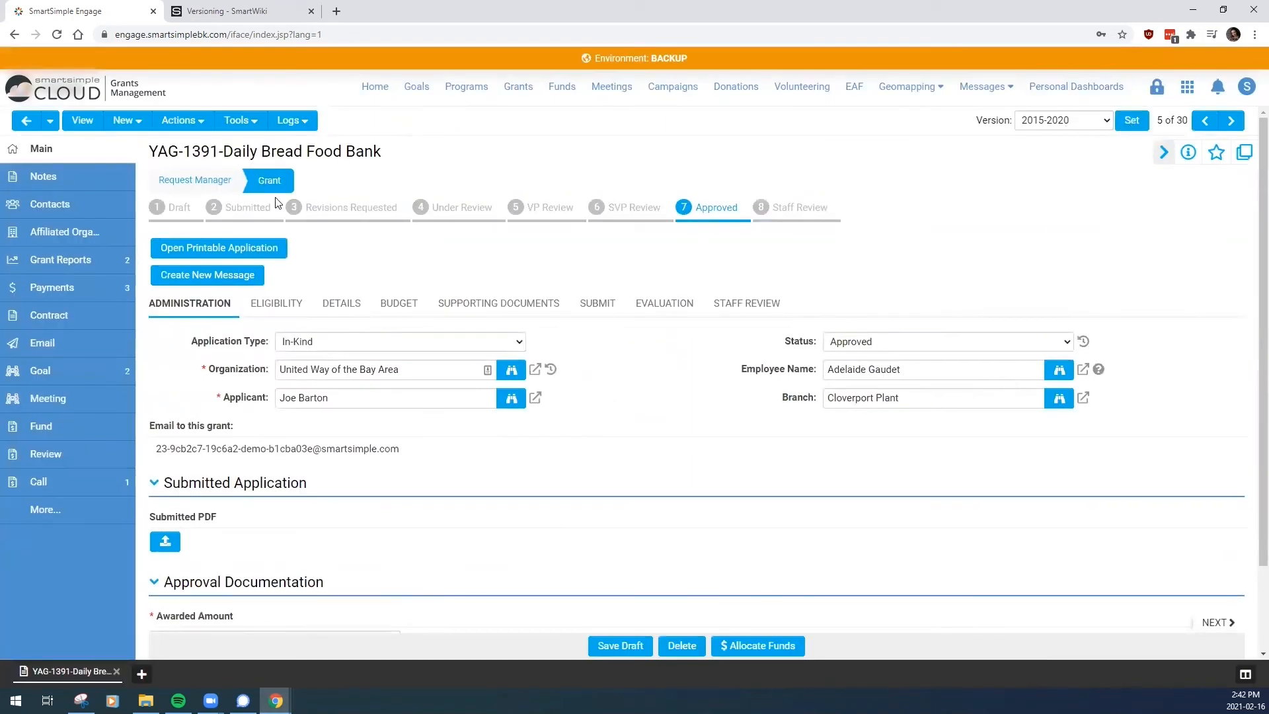
left_click(210, 182)
Run an advanced search of the grants for those whose Version matches Core Fieldset.
left_click(1127, 211)
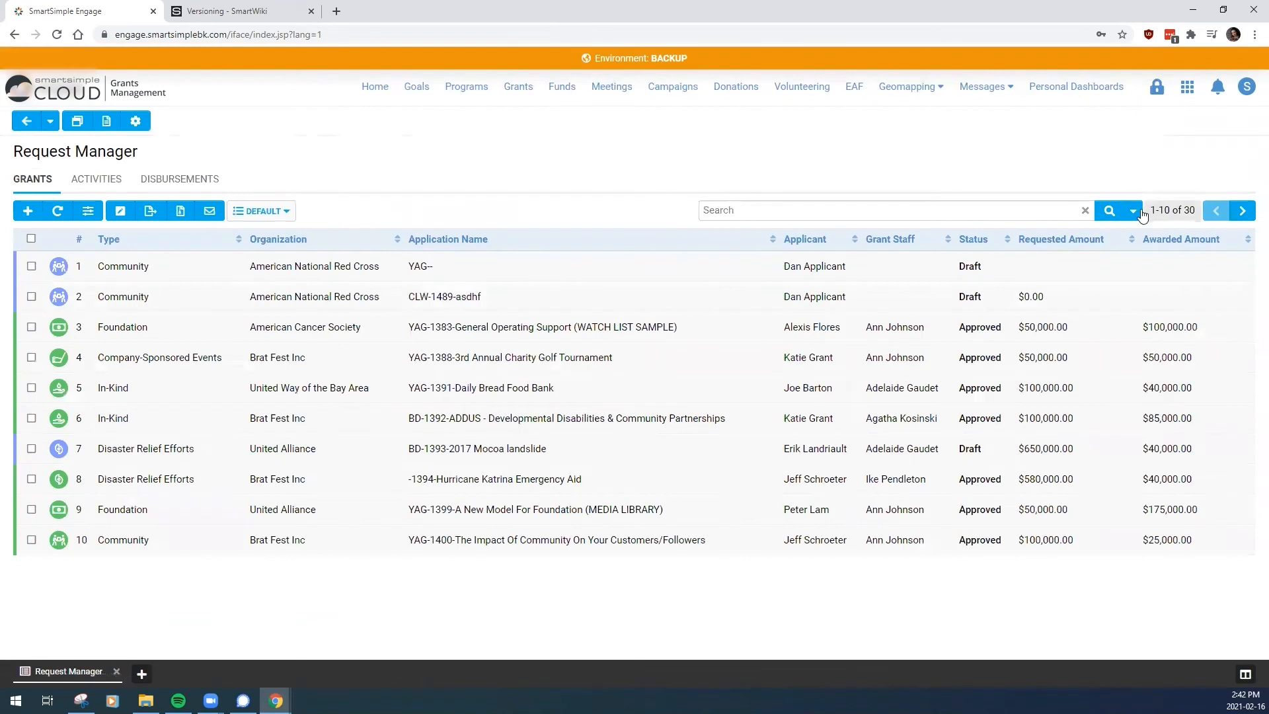
left_click(1135, 210)
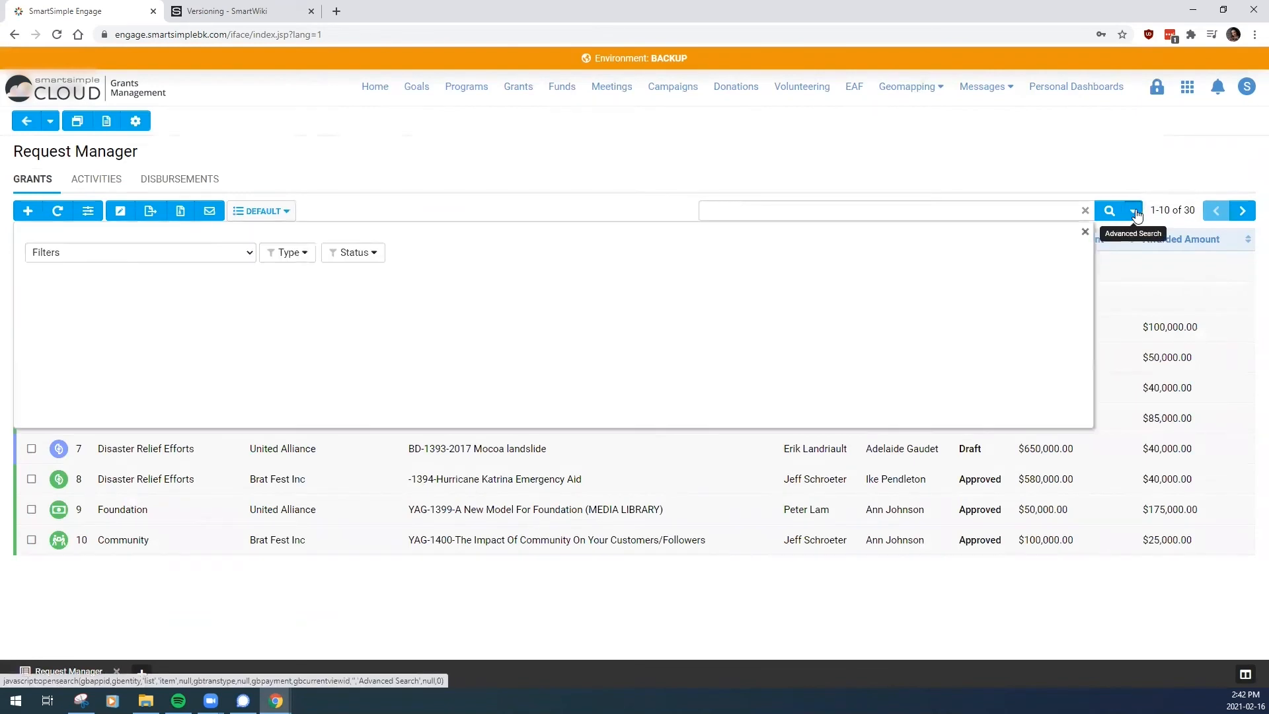
left_click(223, 283)
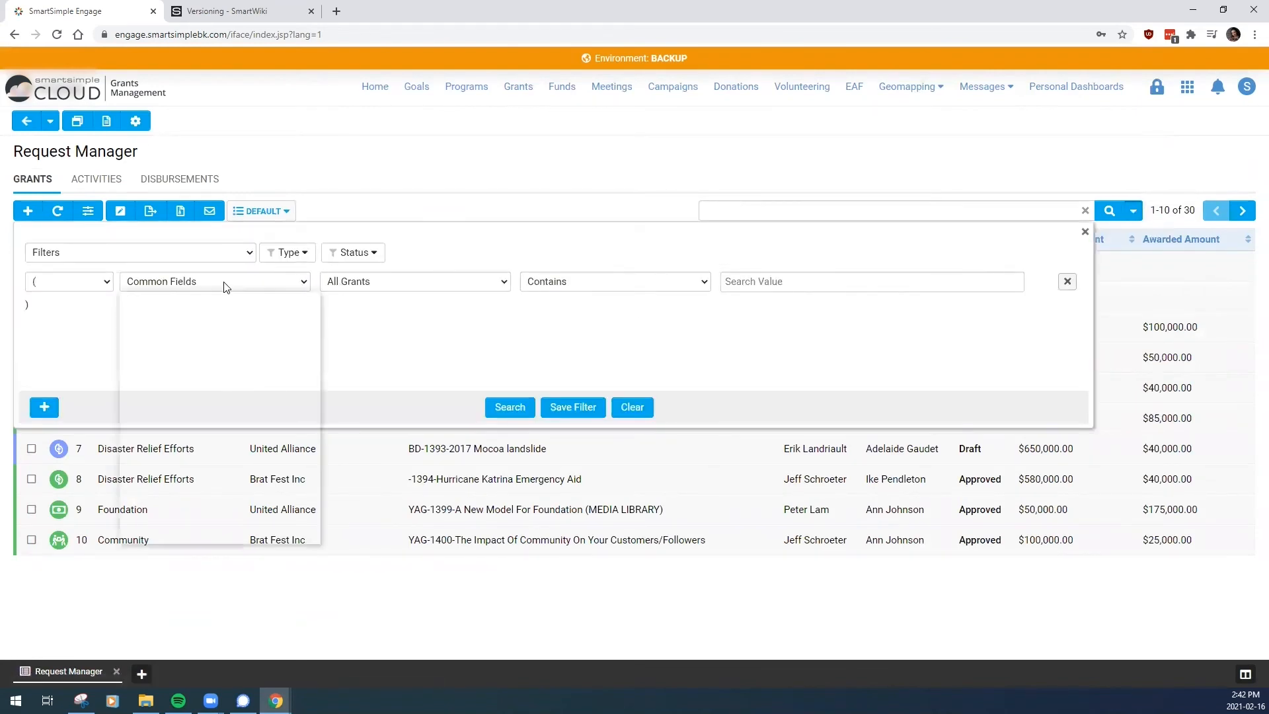
left_click(224, 283)
left_click(382, 288)
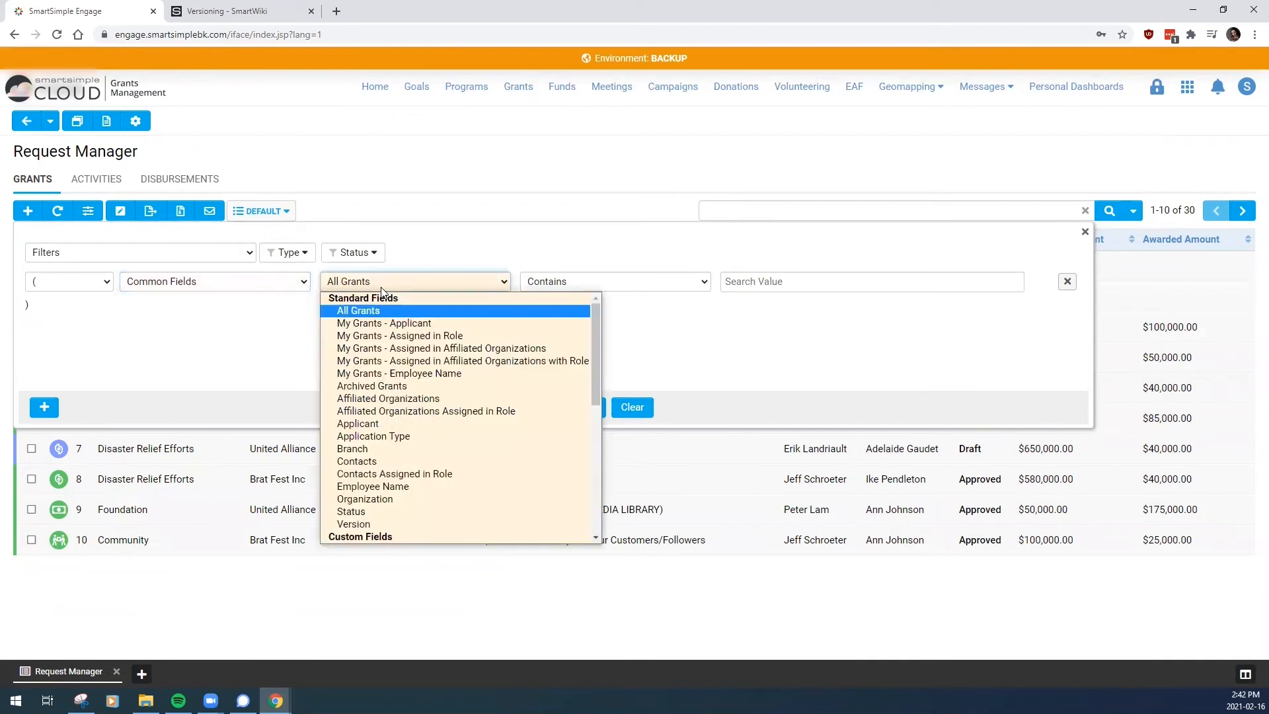
left_click(366, 523)
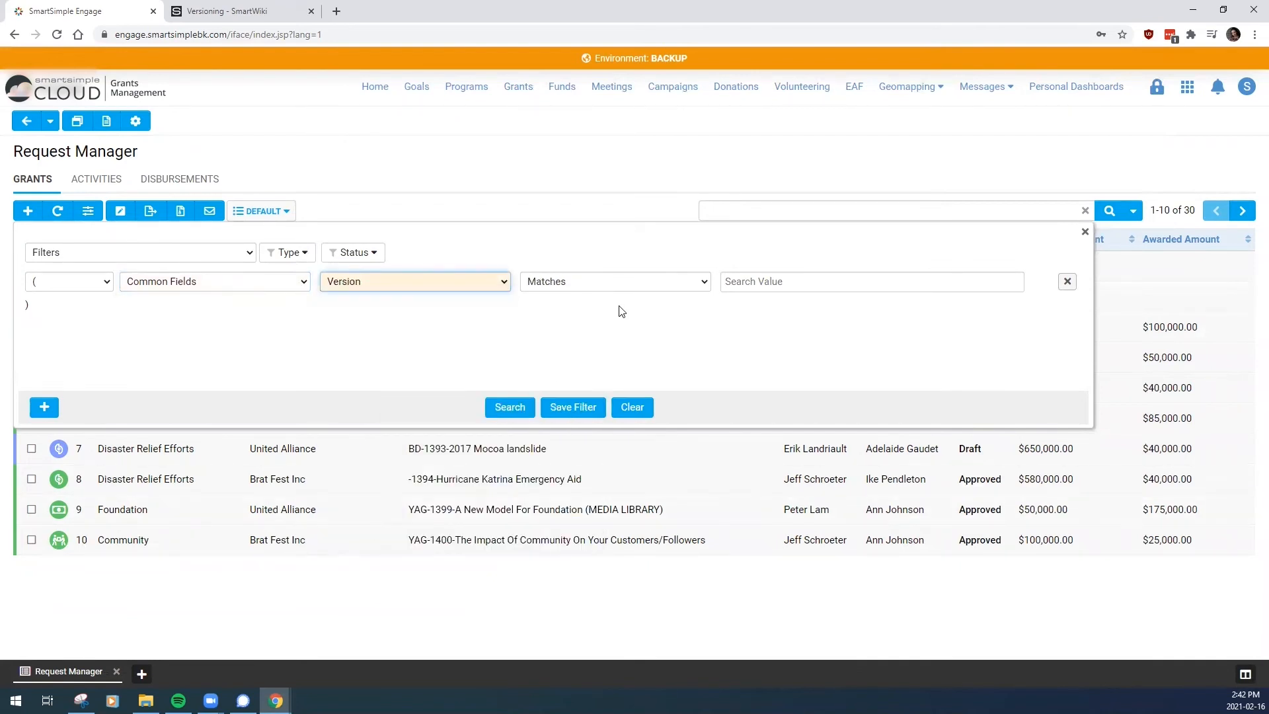
left_click(843, 281)
left_click(794, 309)
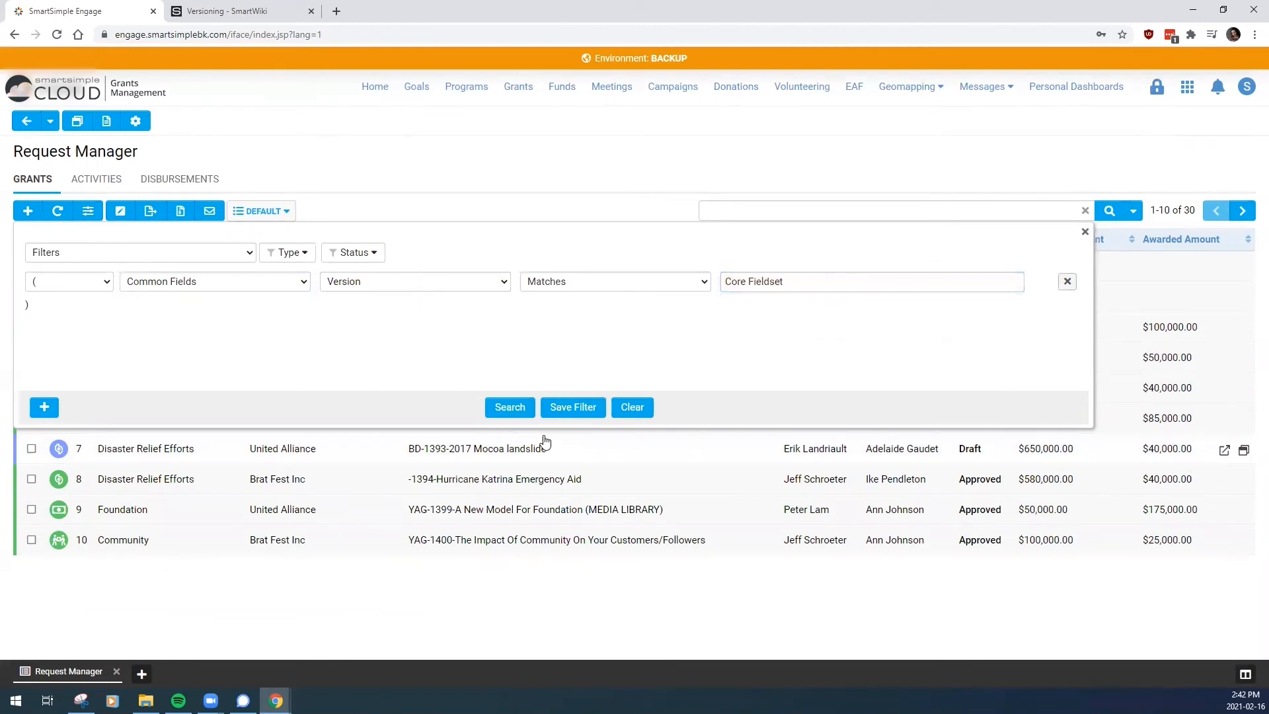
left_click(509, 406)
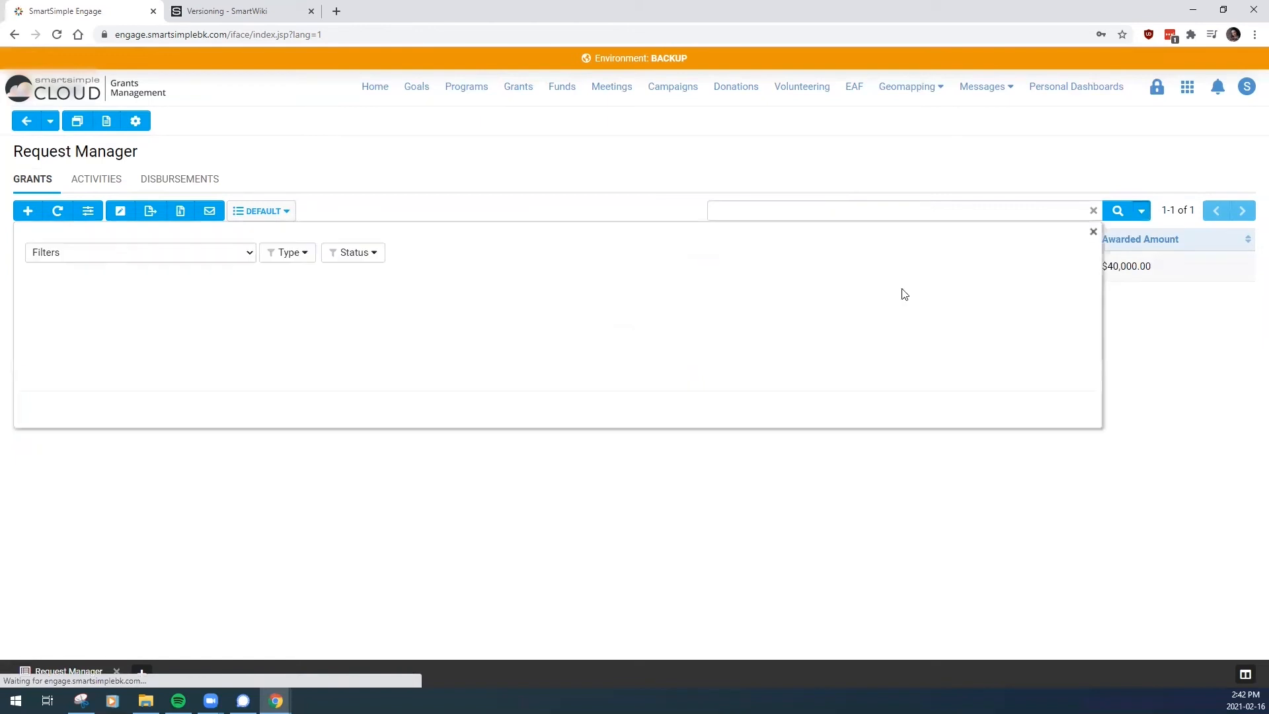
Search for grants whose Version matches 2015-2020 and enlarge the page size to list all matches on one page.
left_click(811, 281)
left_click(767, 320)
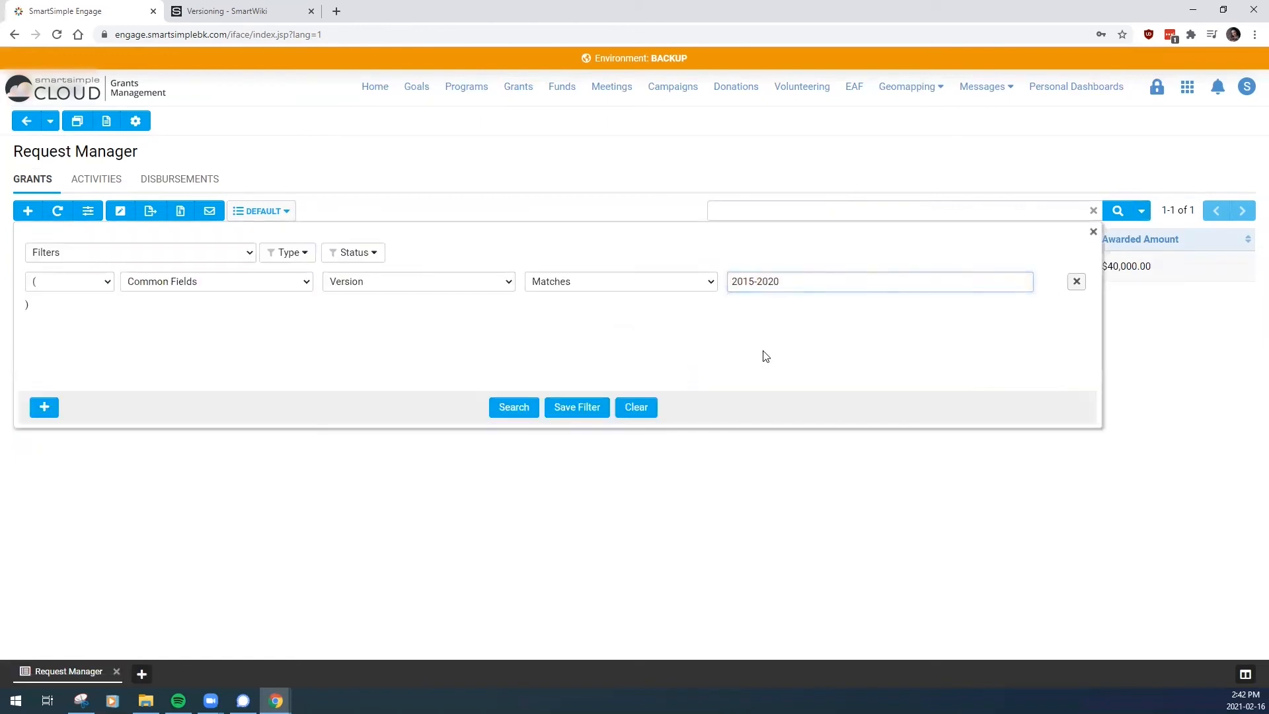
left_click(514, 415)
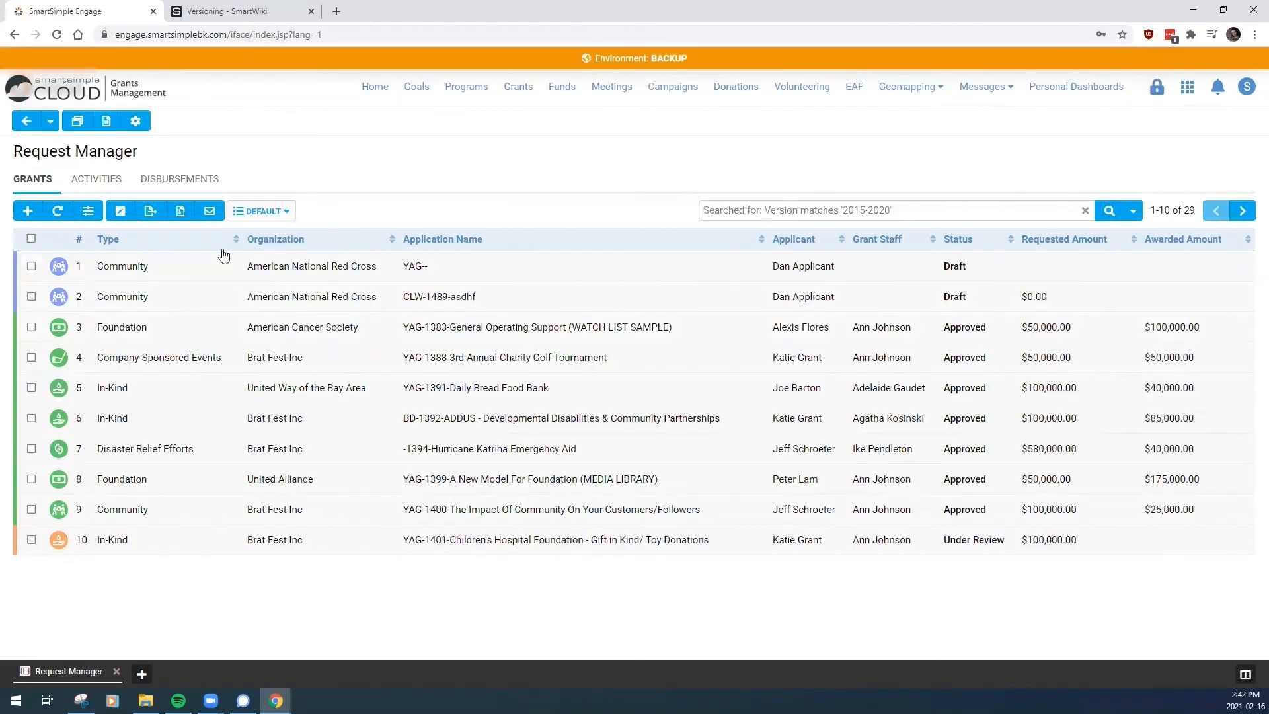
left_click(1173, 210)
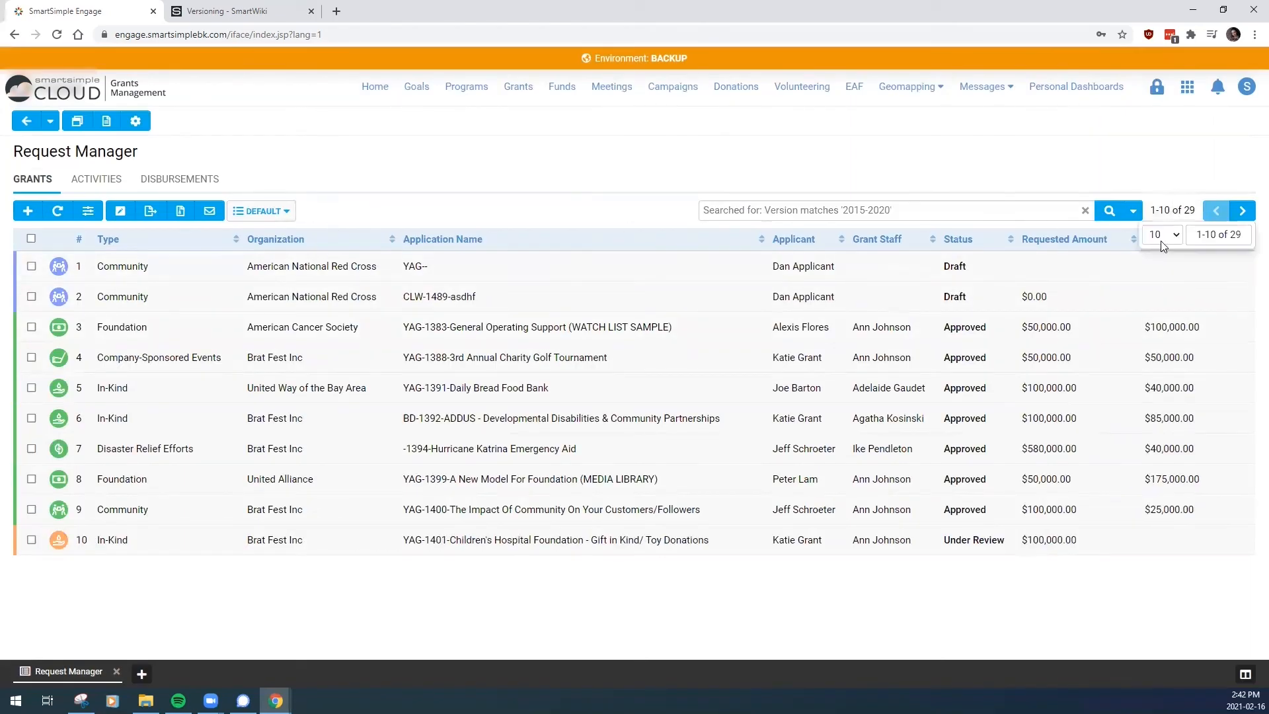
left_click(1160, 241)
left_click(1161, 317)
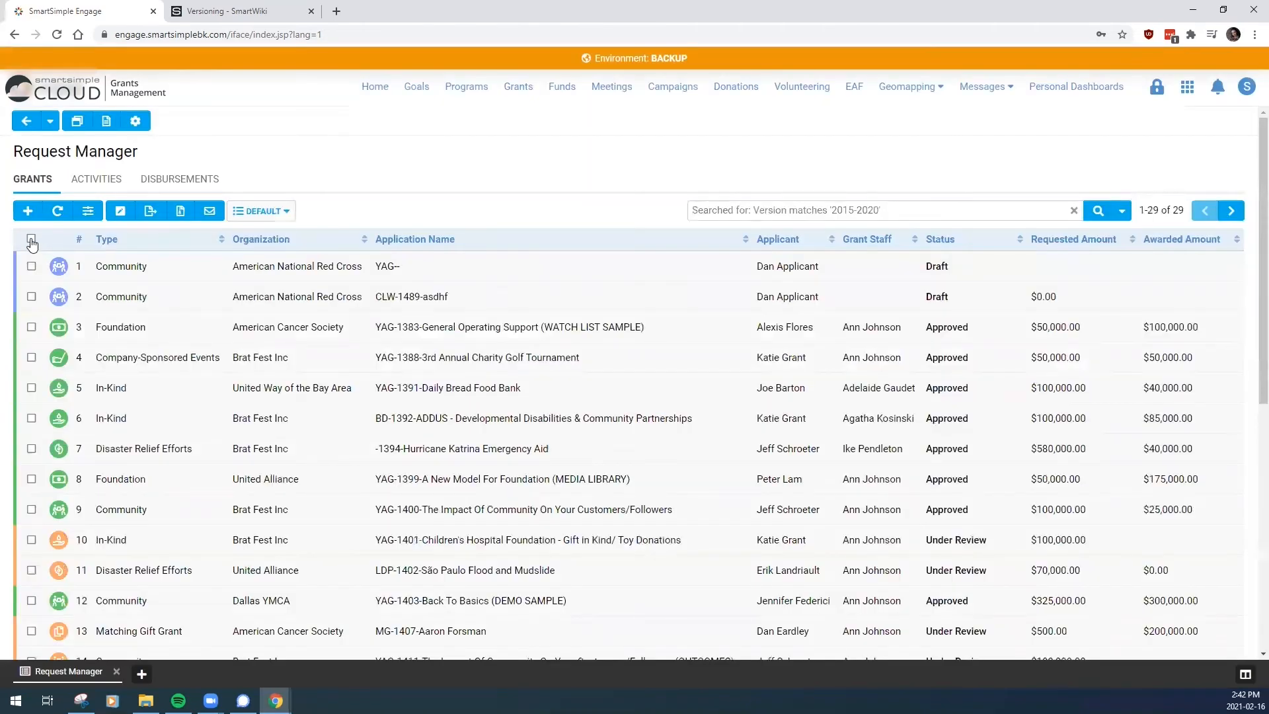
Select all the grants found and view the version choices offered for a batch update without applying one.
left_click(32, 240)
left_click(27, 211)
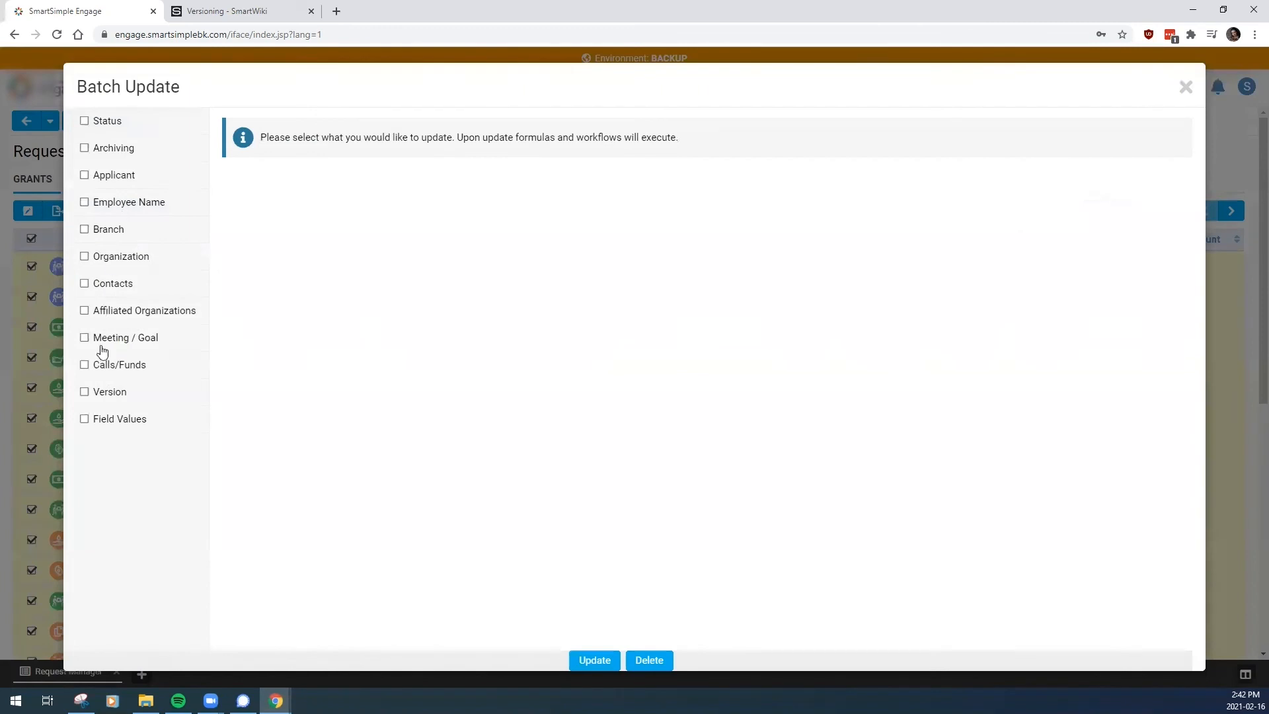
left_click(107, 394)
left_click(291, 210)
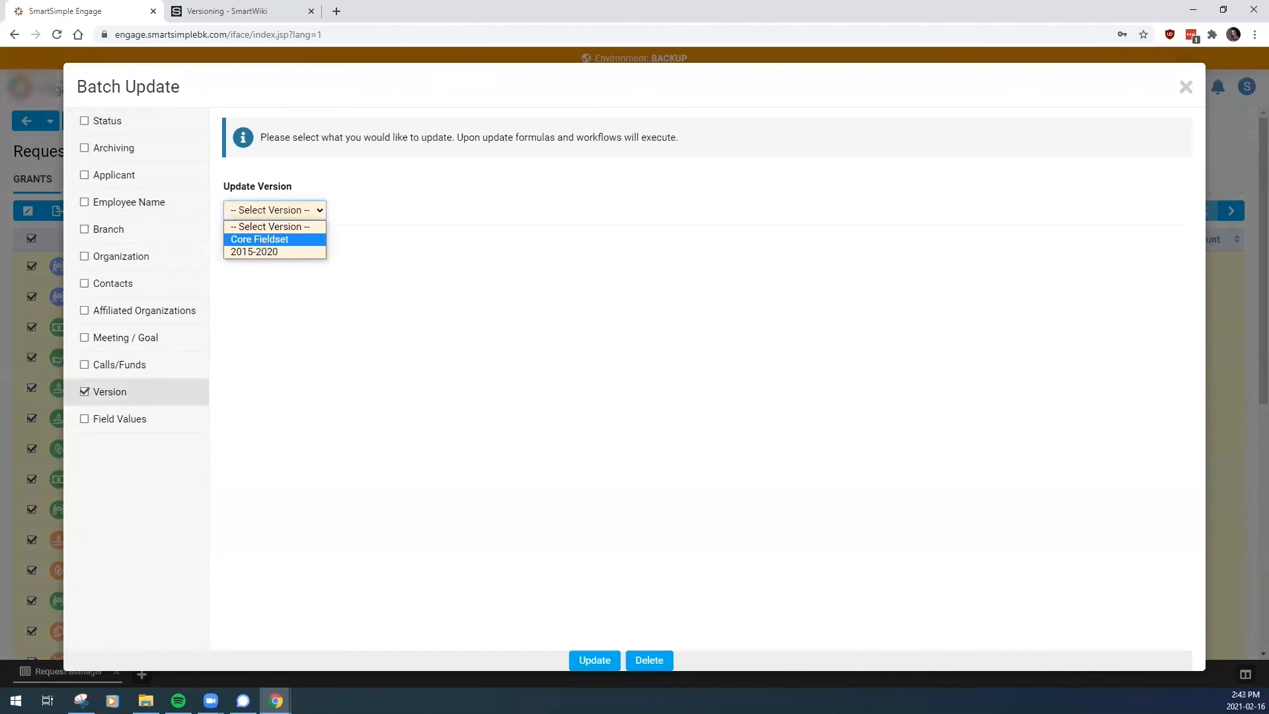
left_click(1185, 88)
left_click(1185, 88)
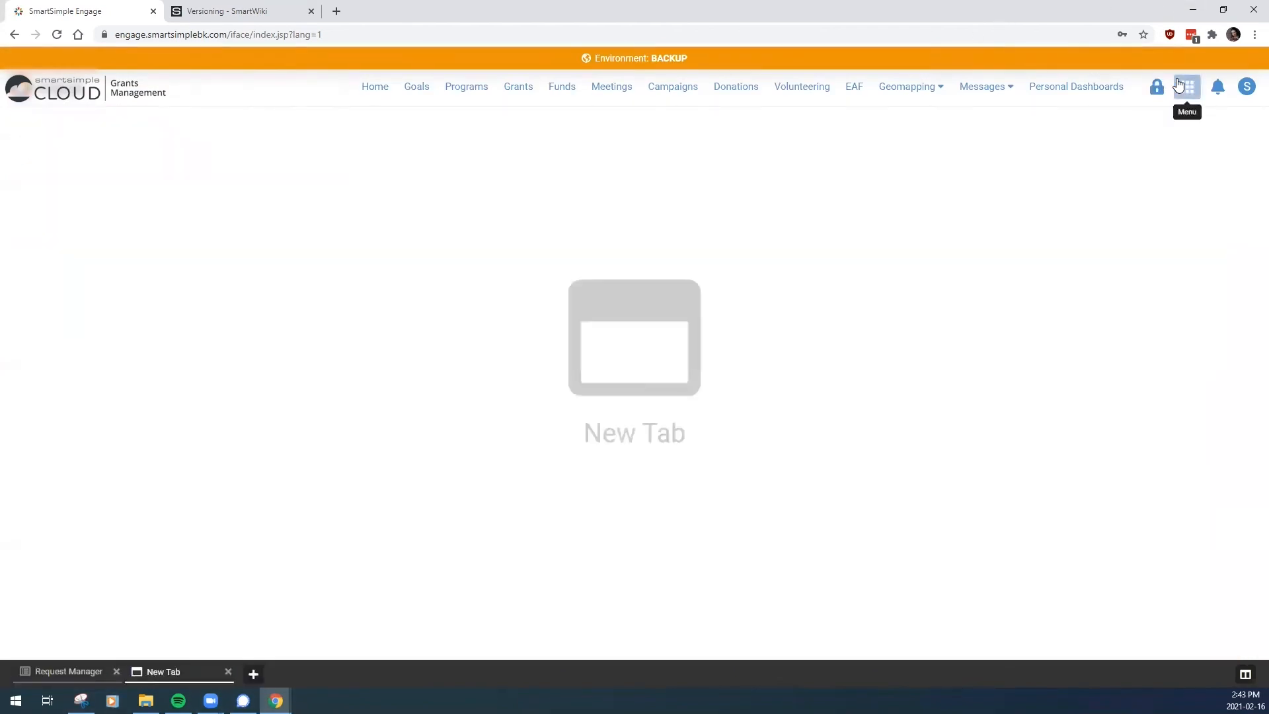
Open the 2015-2020 version for editing in the SmartVersioning configuration of Global Settings.
left_click(1187, 86)
left_click(1084, 156)
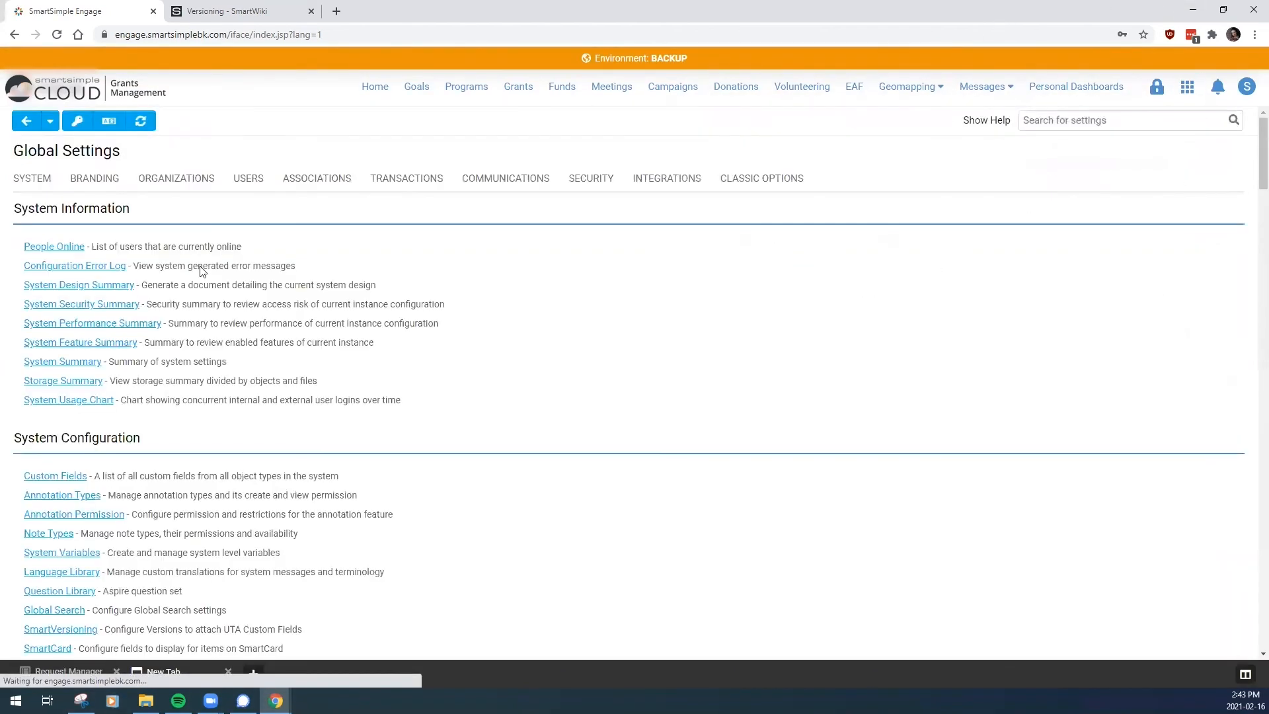
scroll(76, 509, "down", 4)
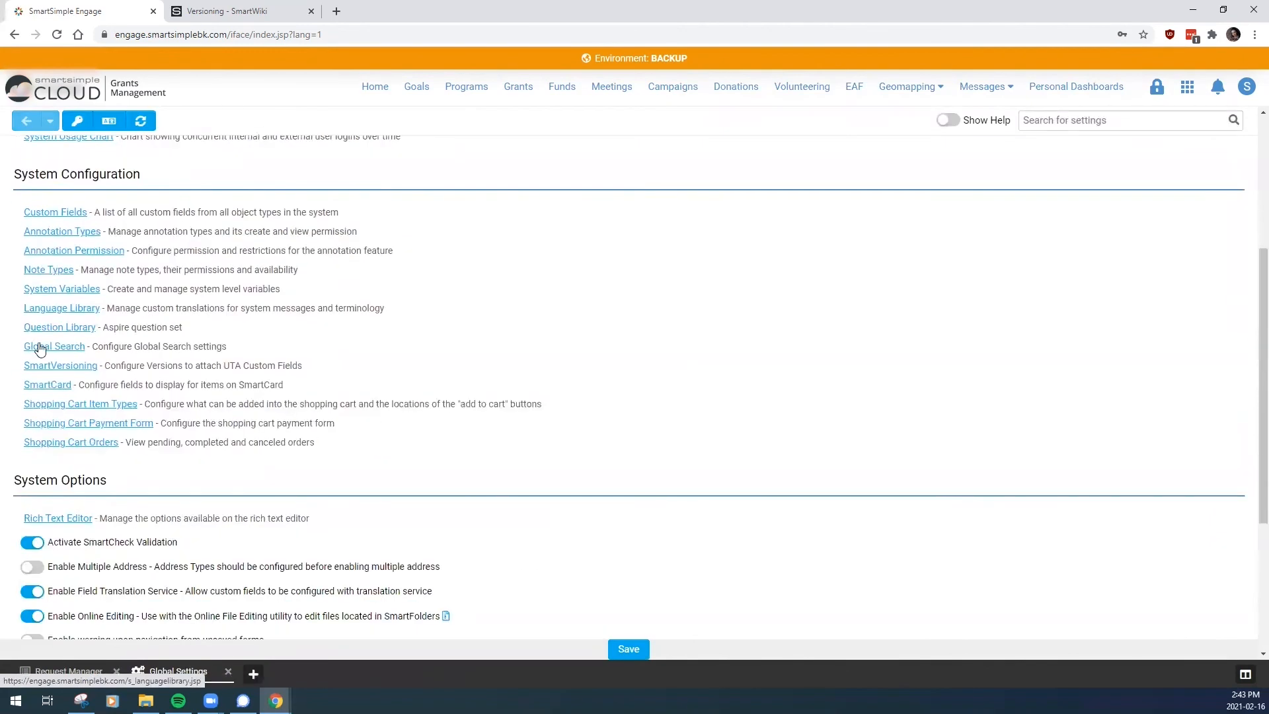
left_click(56, 368)
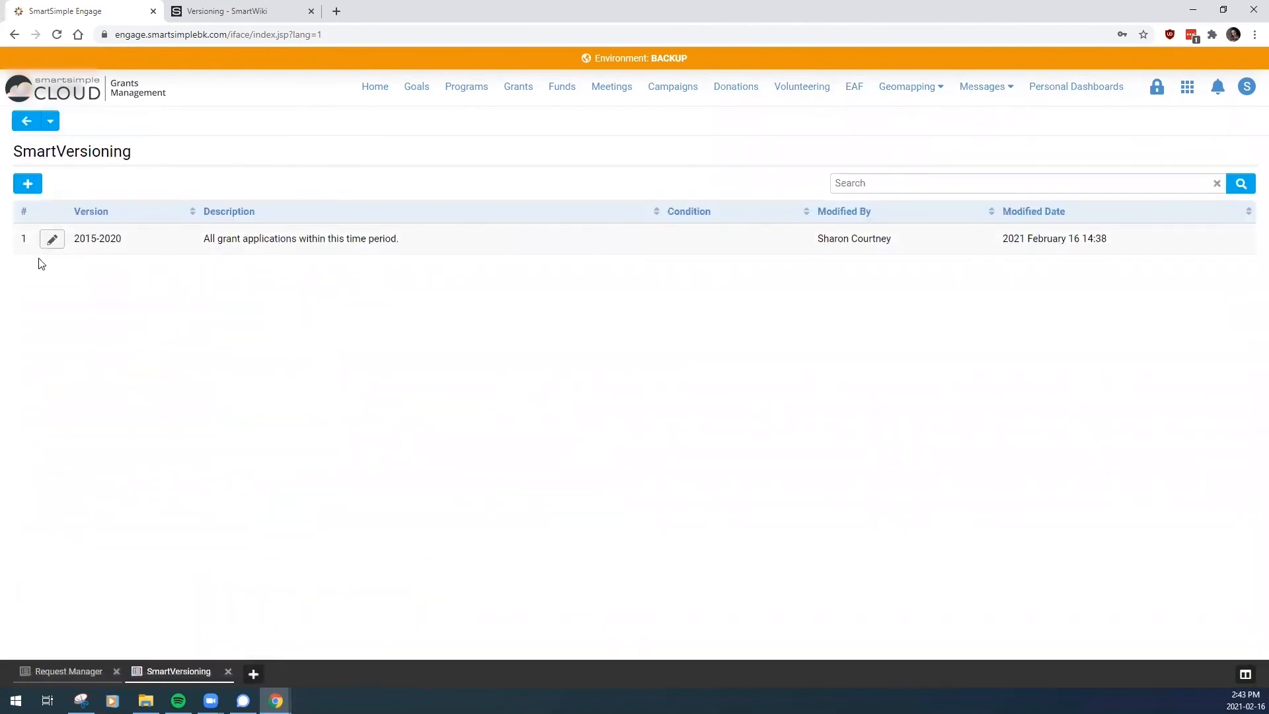
left_click(48, 244)
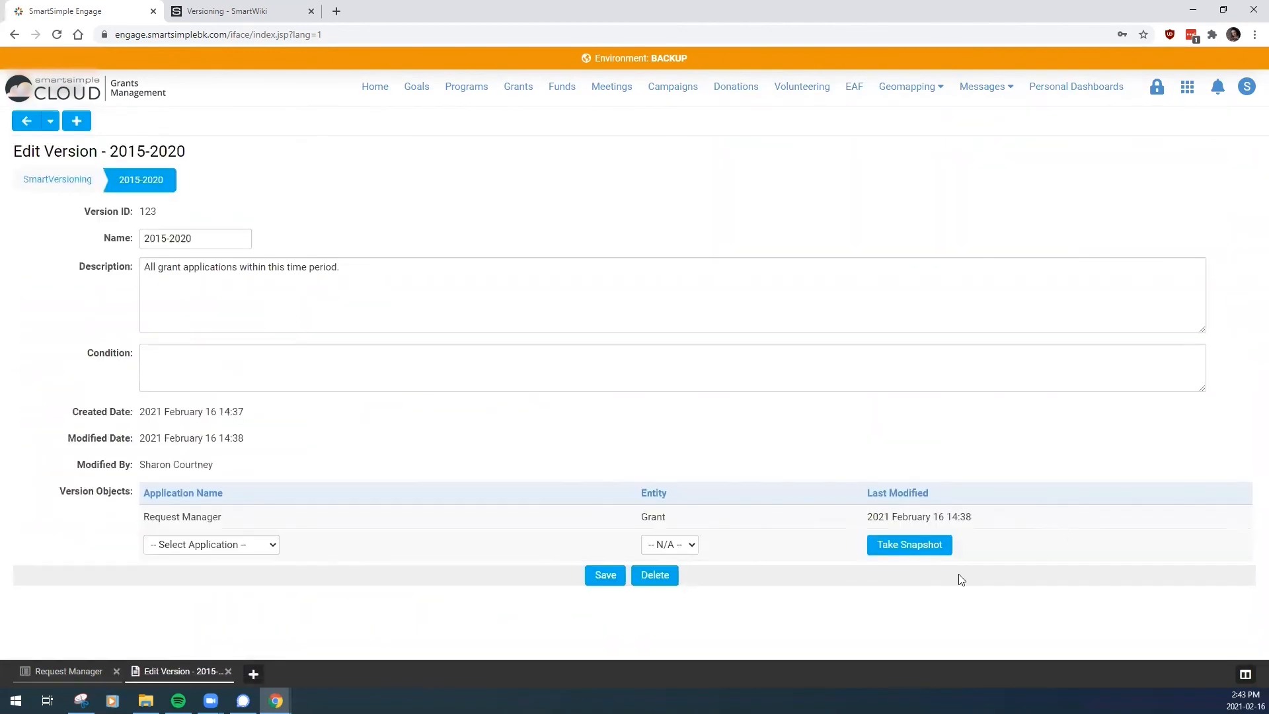
Try to delete the 2015-2020 version, filling in the account password for verification.
left_click(671, 578)
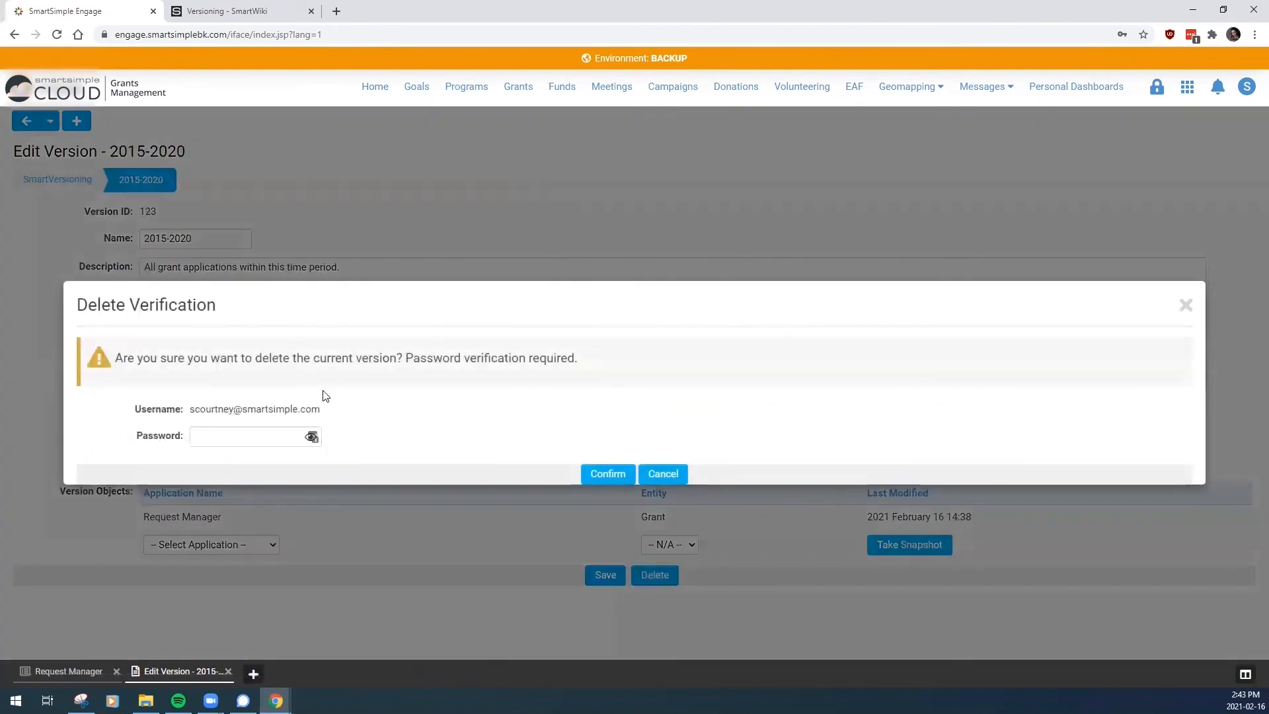
left_click(320, 436)
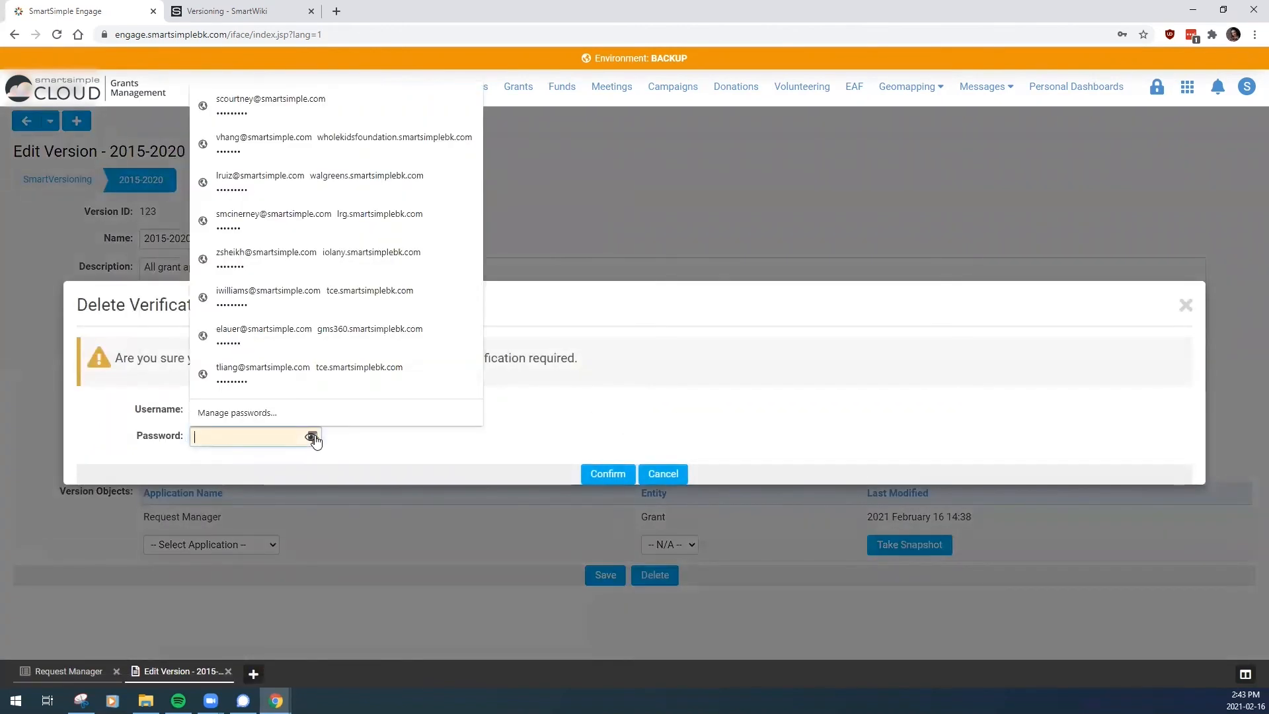
left_click(347, 92)
left_click(618, 475)
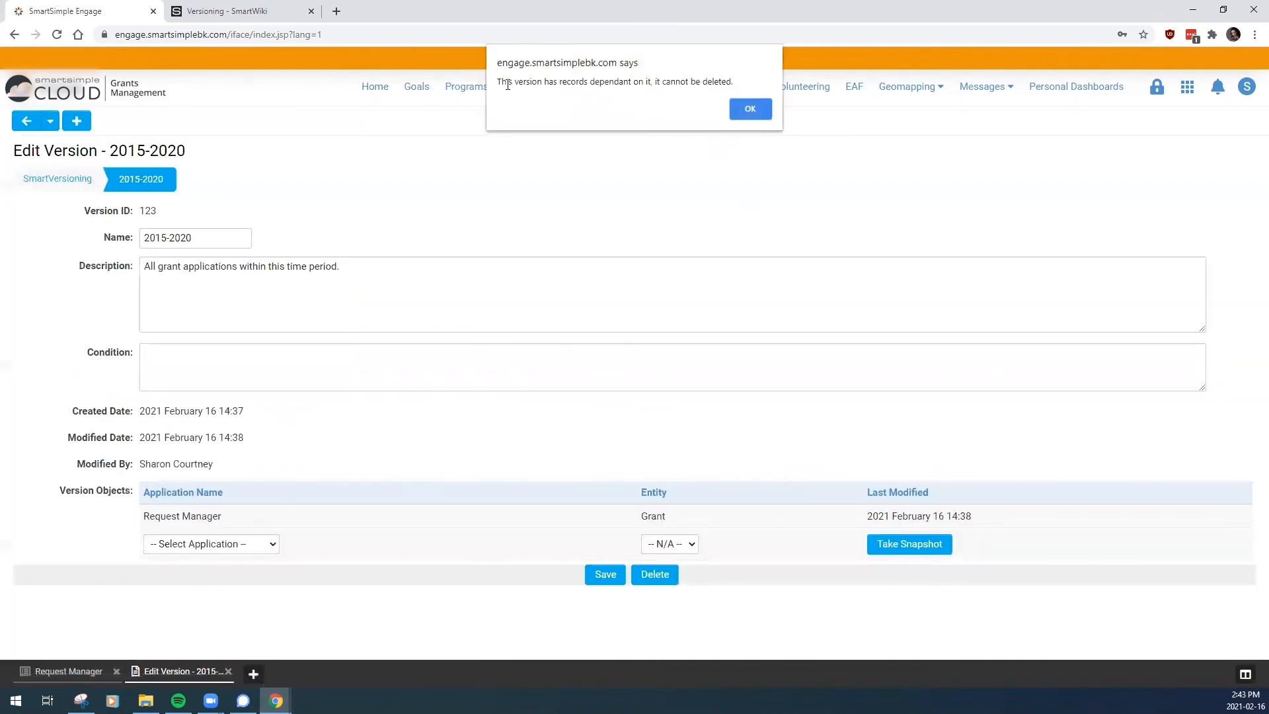
left_click(756, 111)
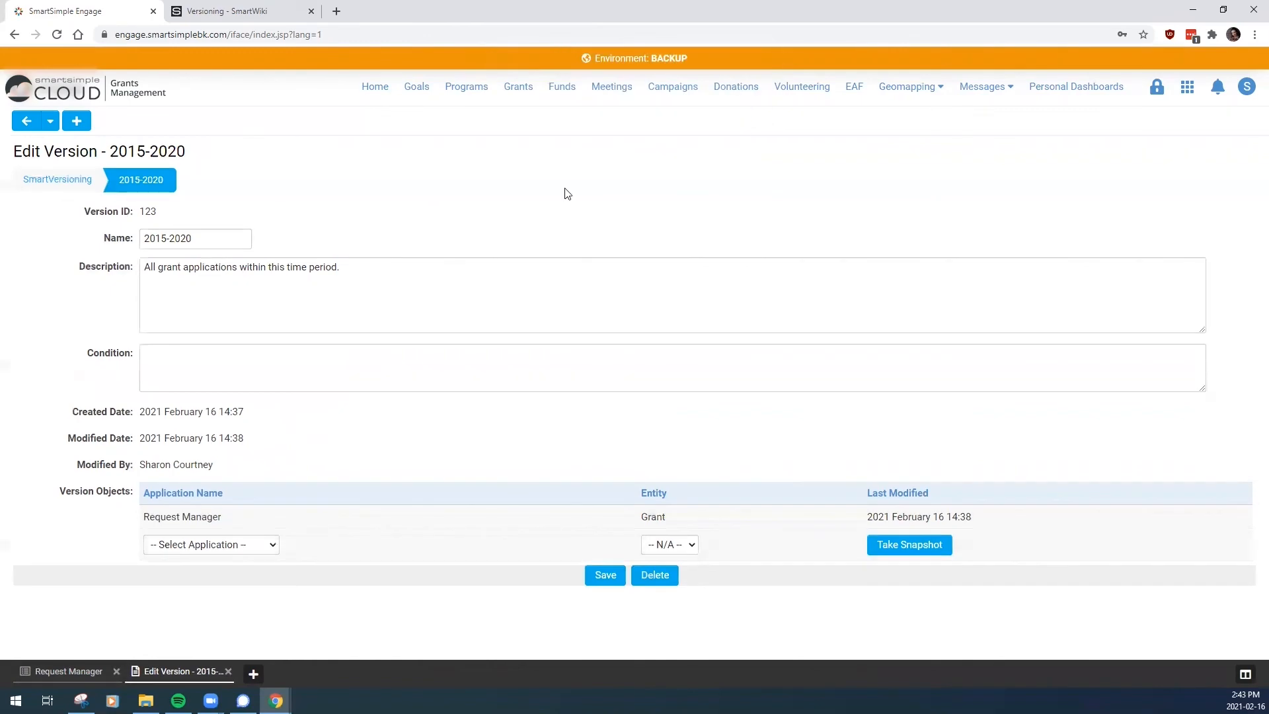
Return to the Request Manager and batch update the version of all selected grants to Core Fieldset, agreeing to run formulas and workflows.
left_click(68, 671)
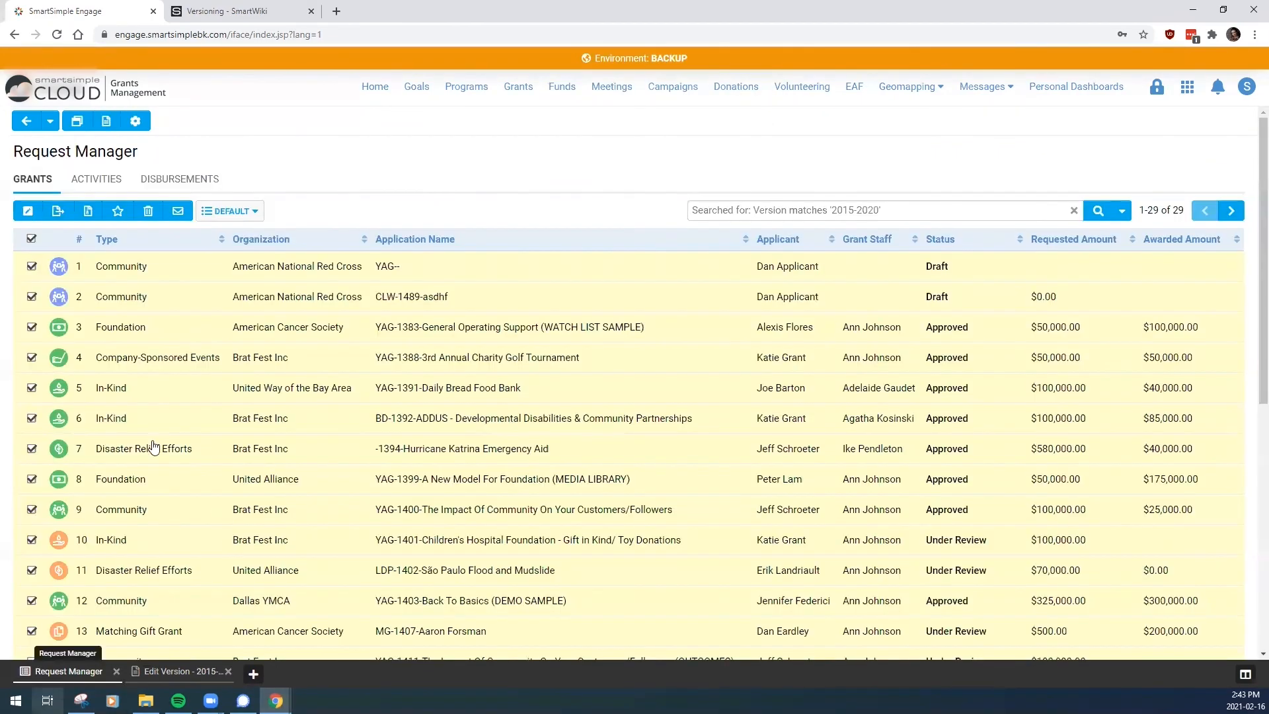
left_click(28, 210)
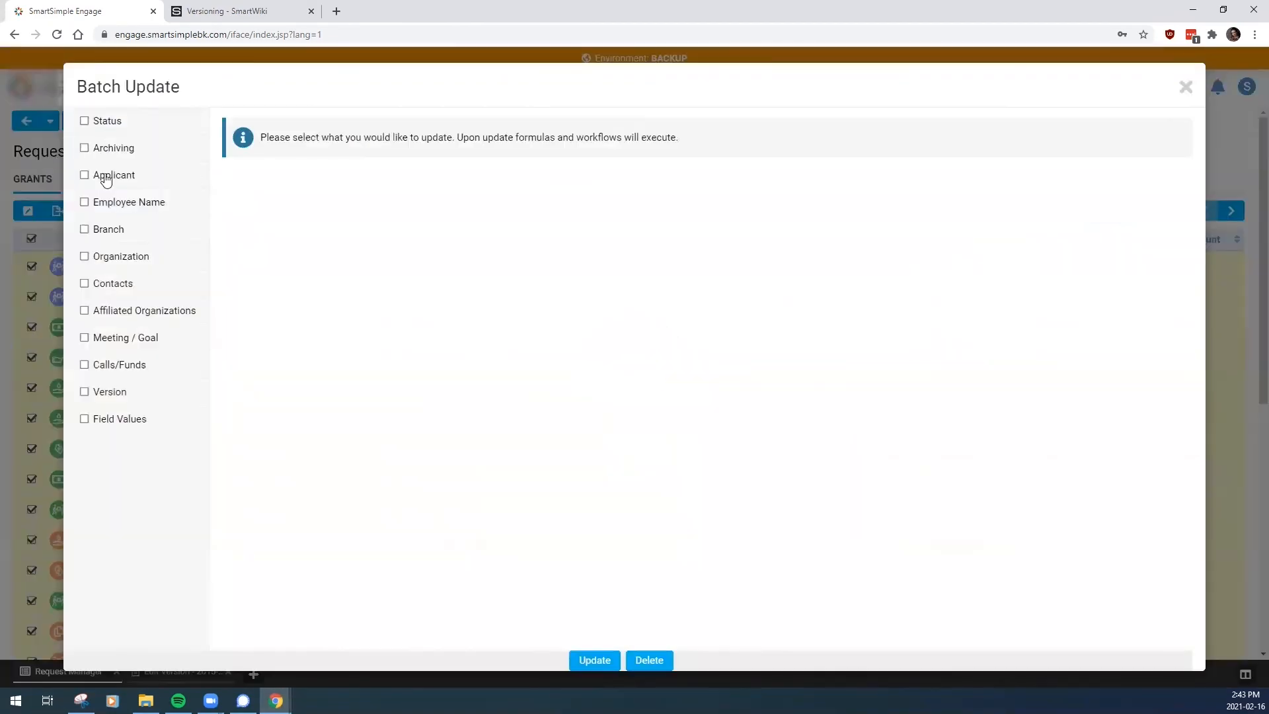
left_click(110, 391)
left_click(303, 209)
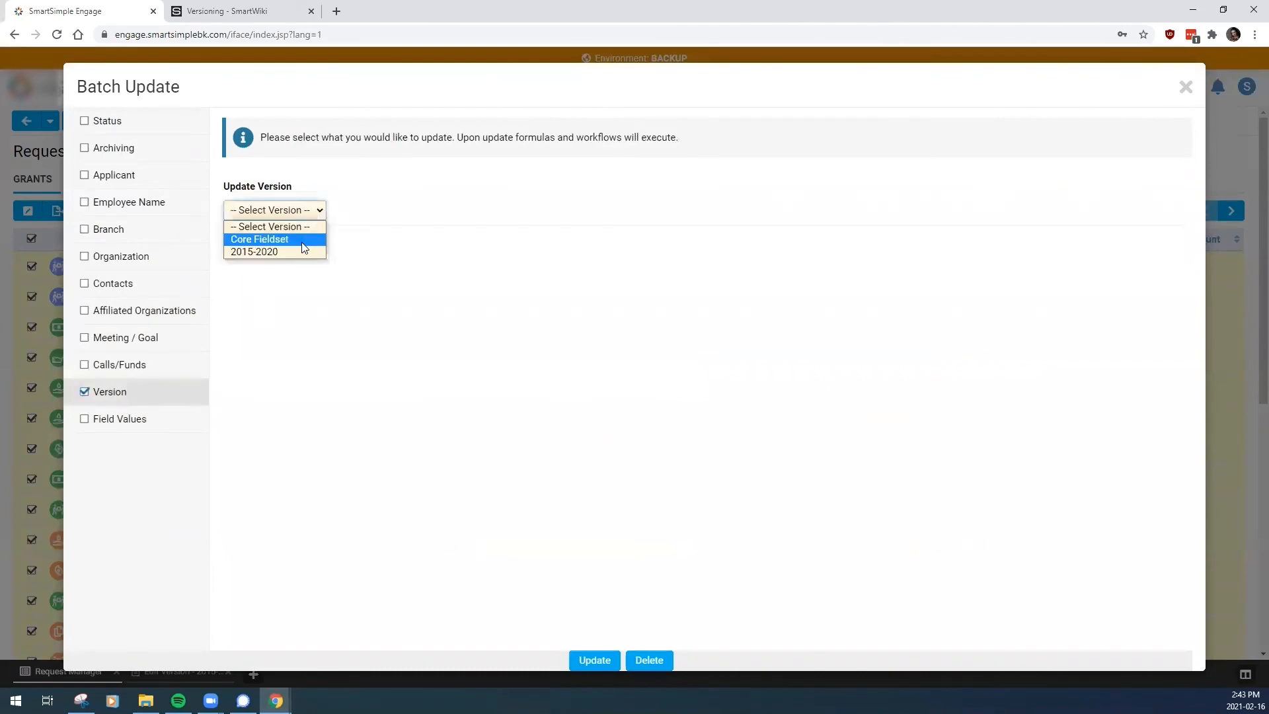
left_click(284, 238)
left_click(602, 662)
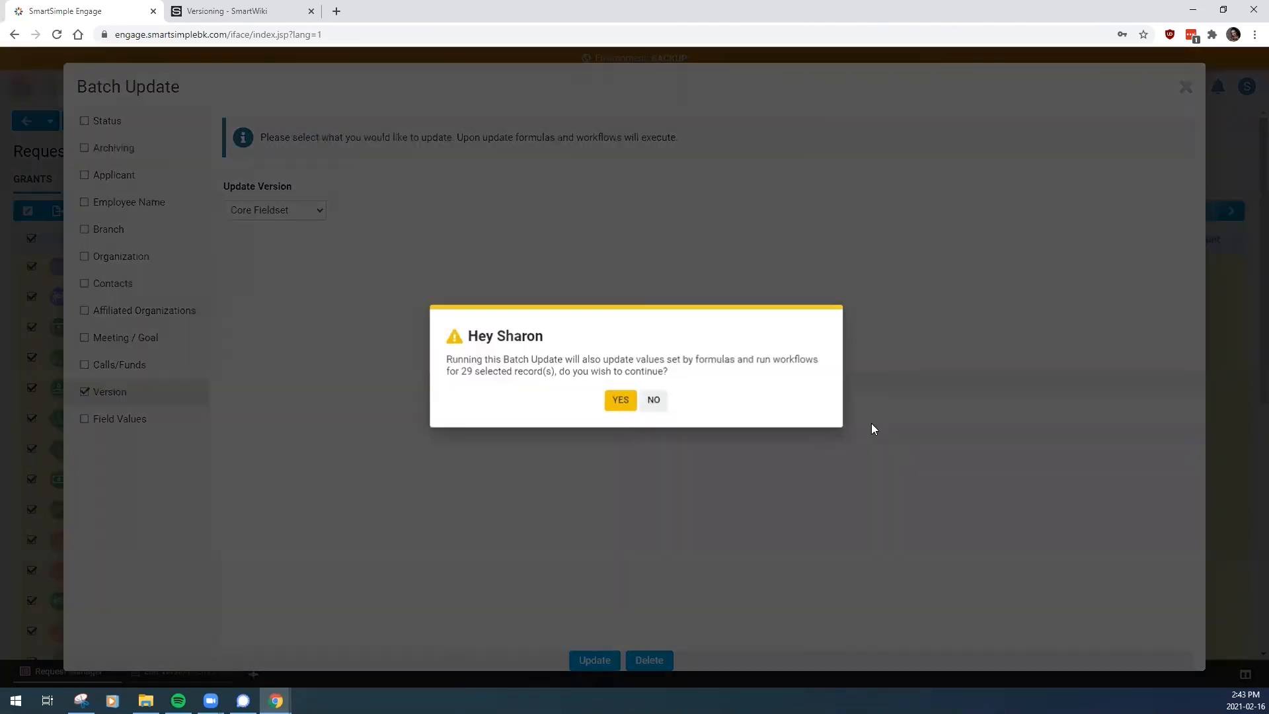
left_click(620, 402)
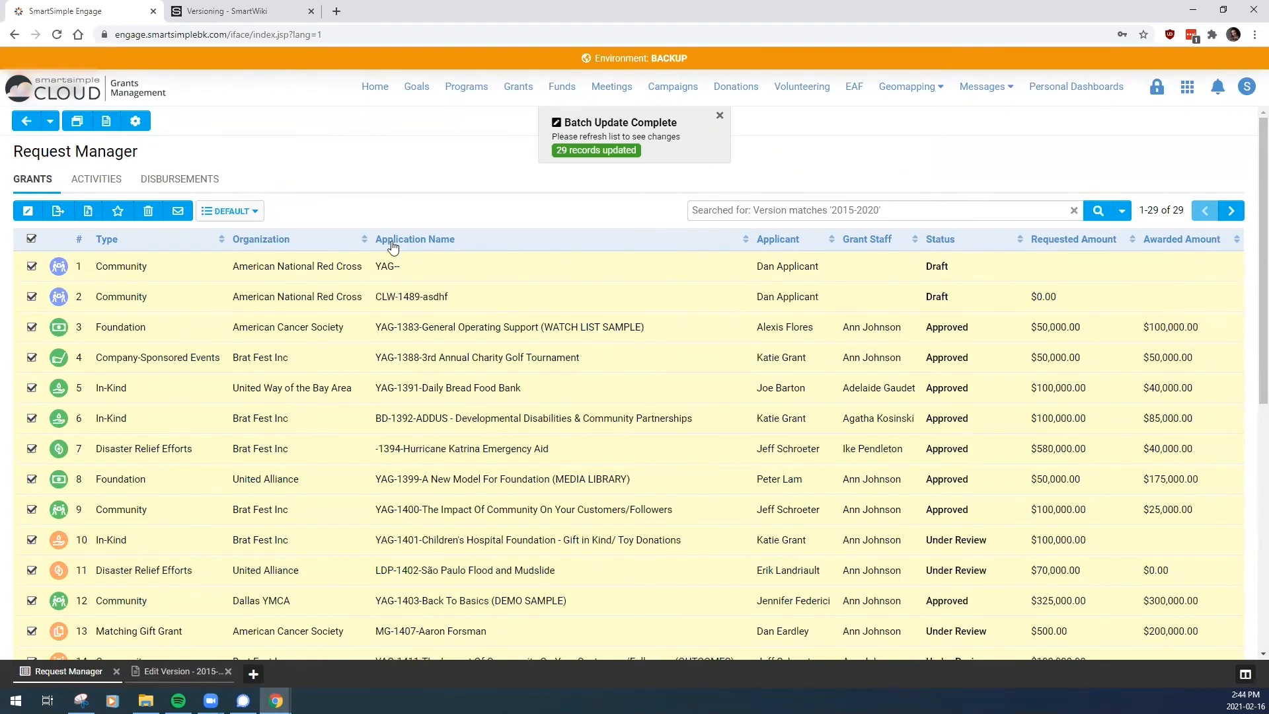
Go back to the 2015-2020 version and delete it with account password verification, and dismiss the batch update notice.
left_click(180, 671)
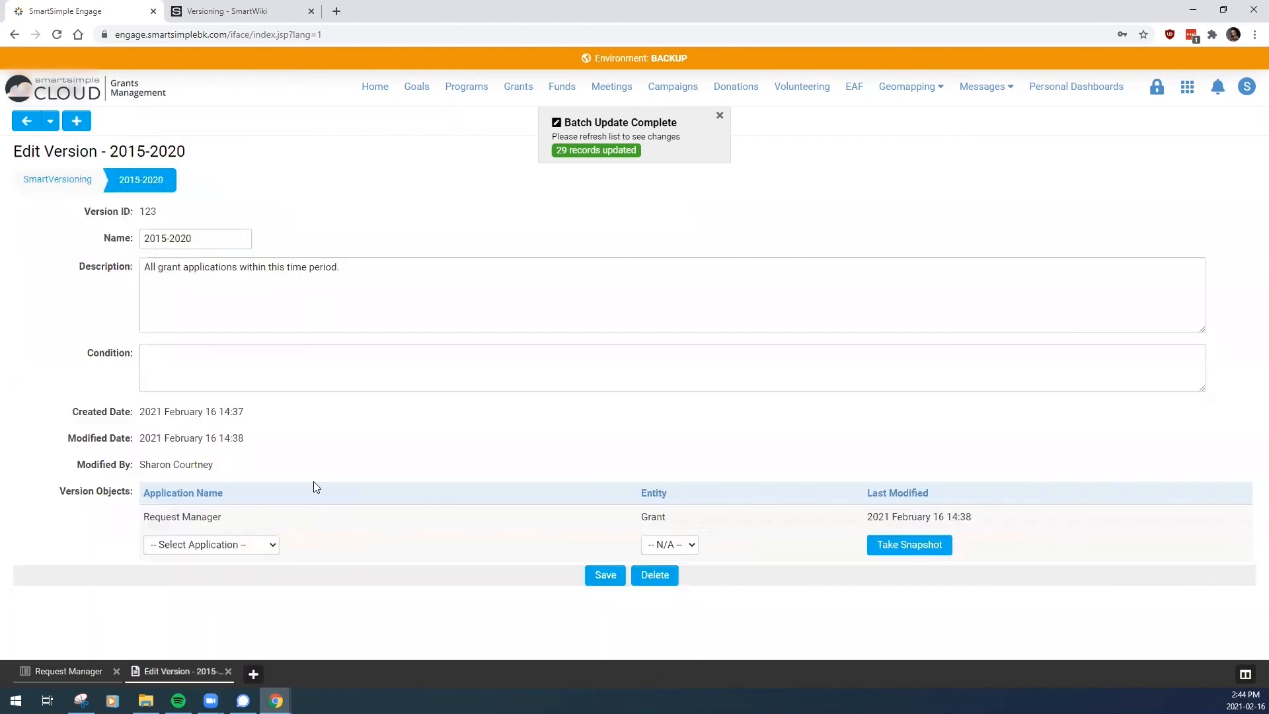
right_click(441, 415)
left_click(506, 645)
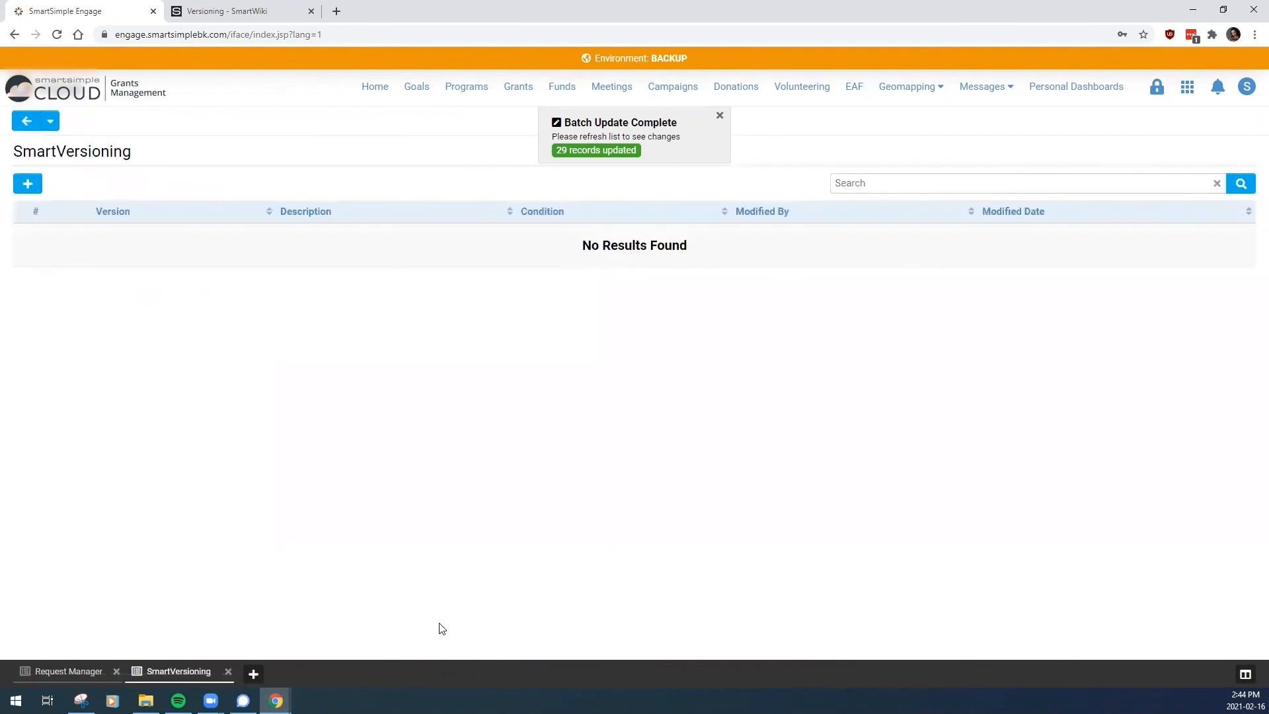
left_click(720, 117)
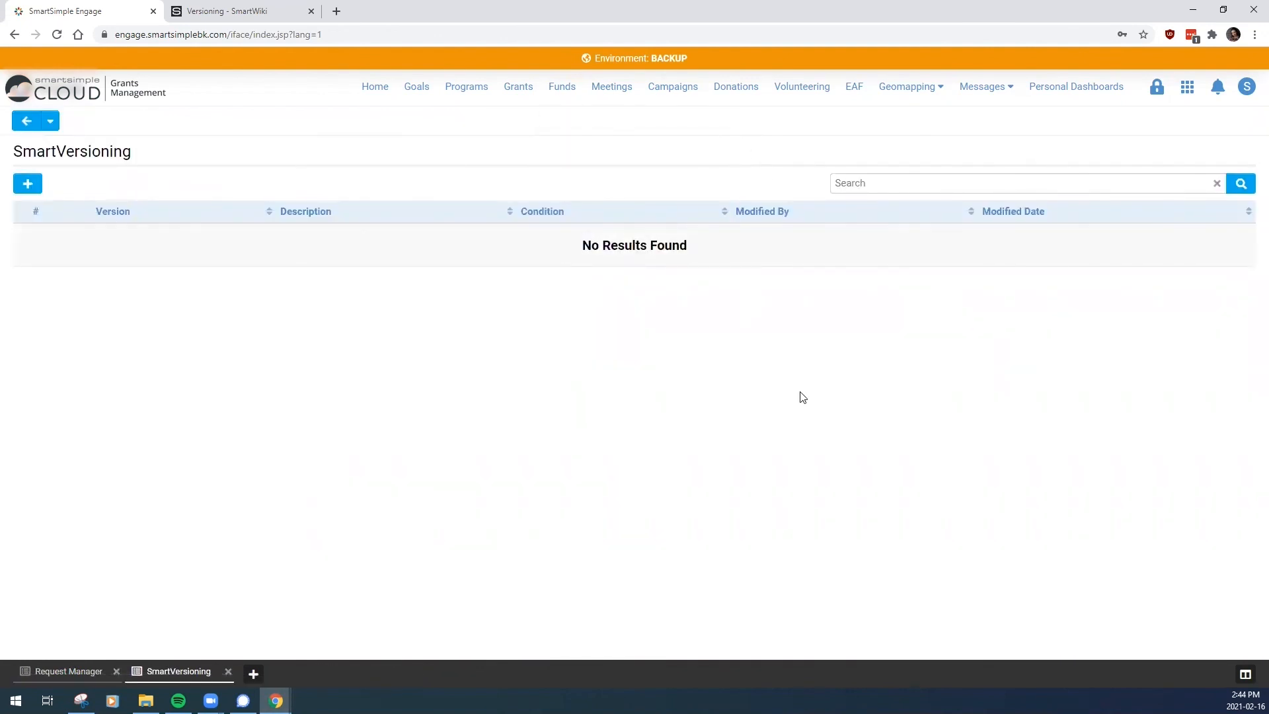